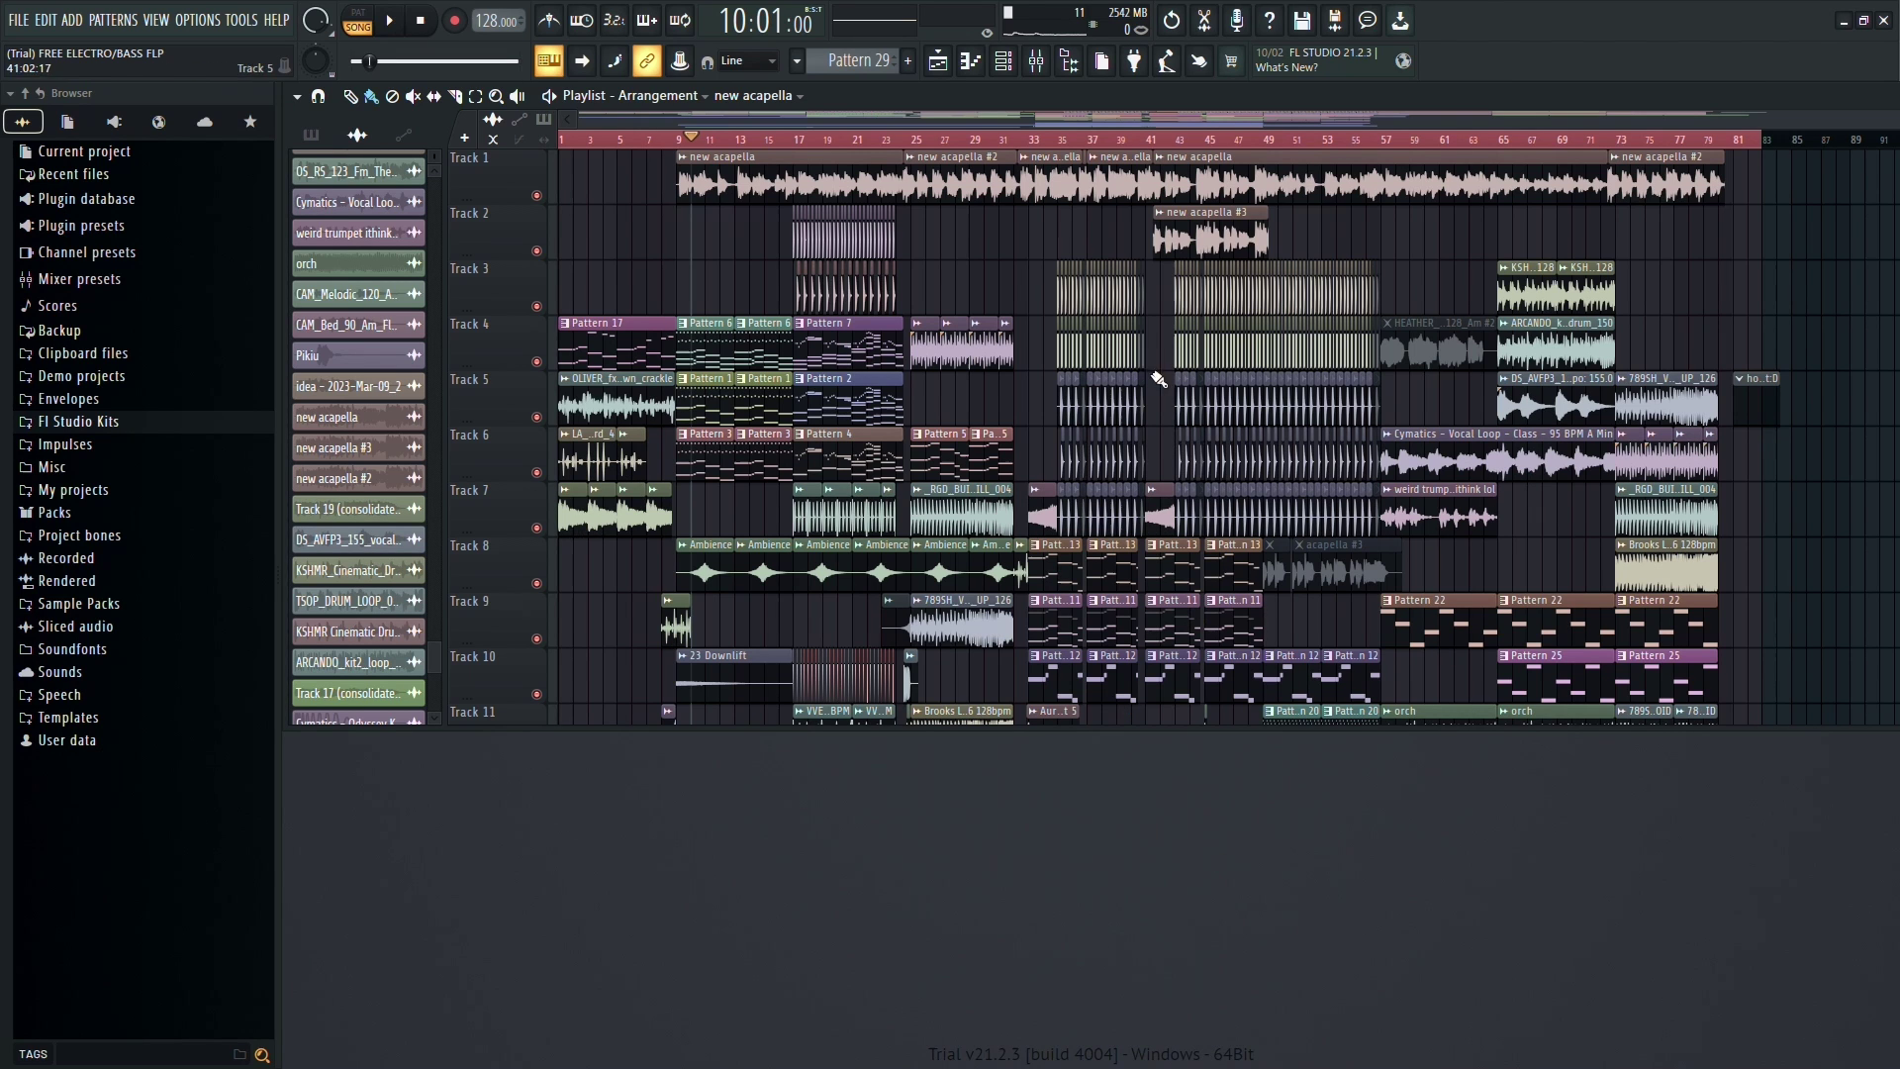
Open Pitcher from the Master track's effect slot, close the mixer, and nudge Pitcher's panel into place.
click(1036, 63)
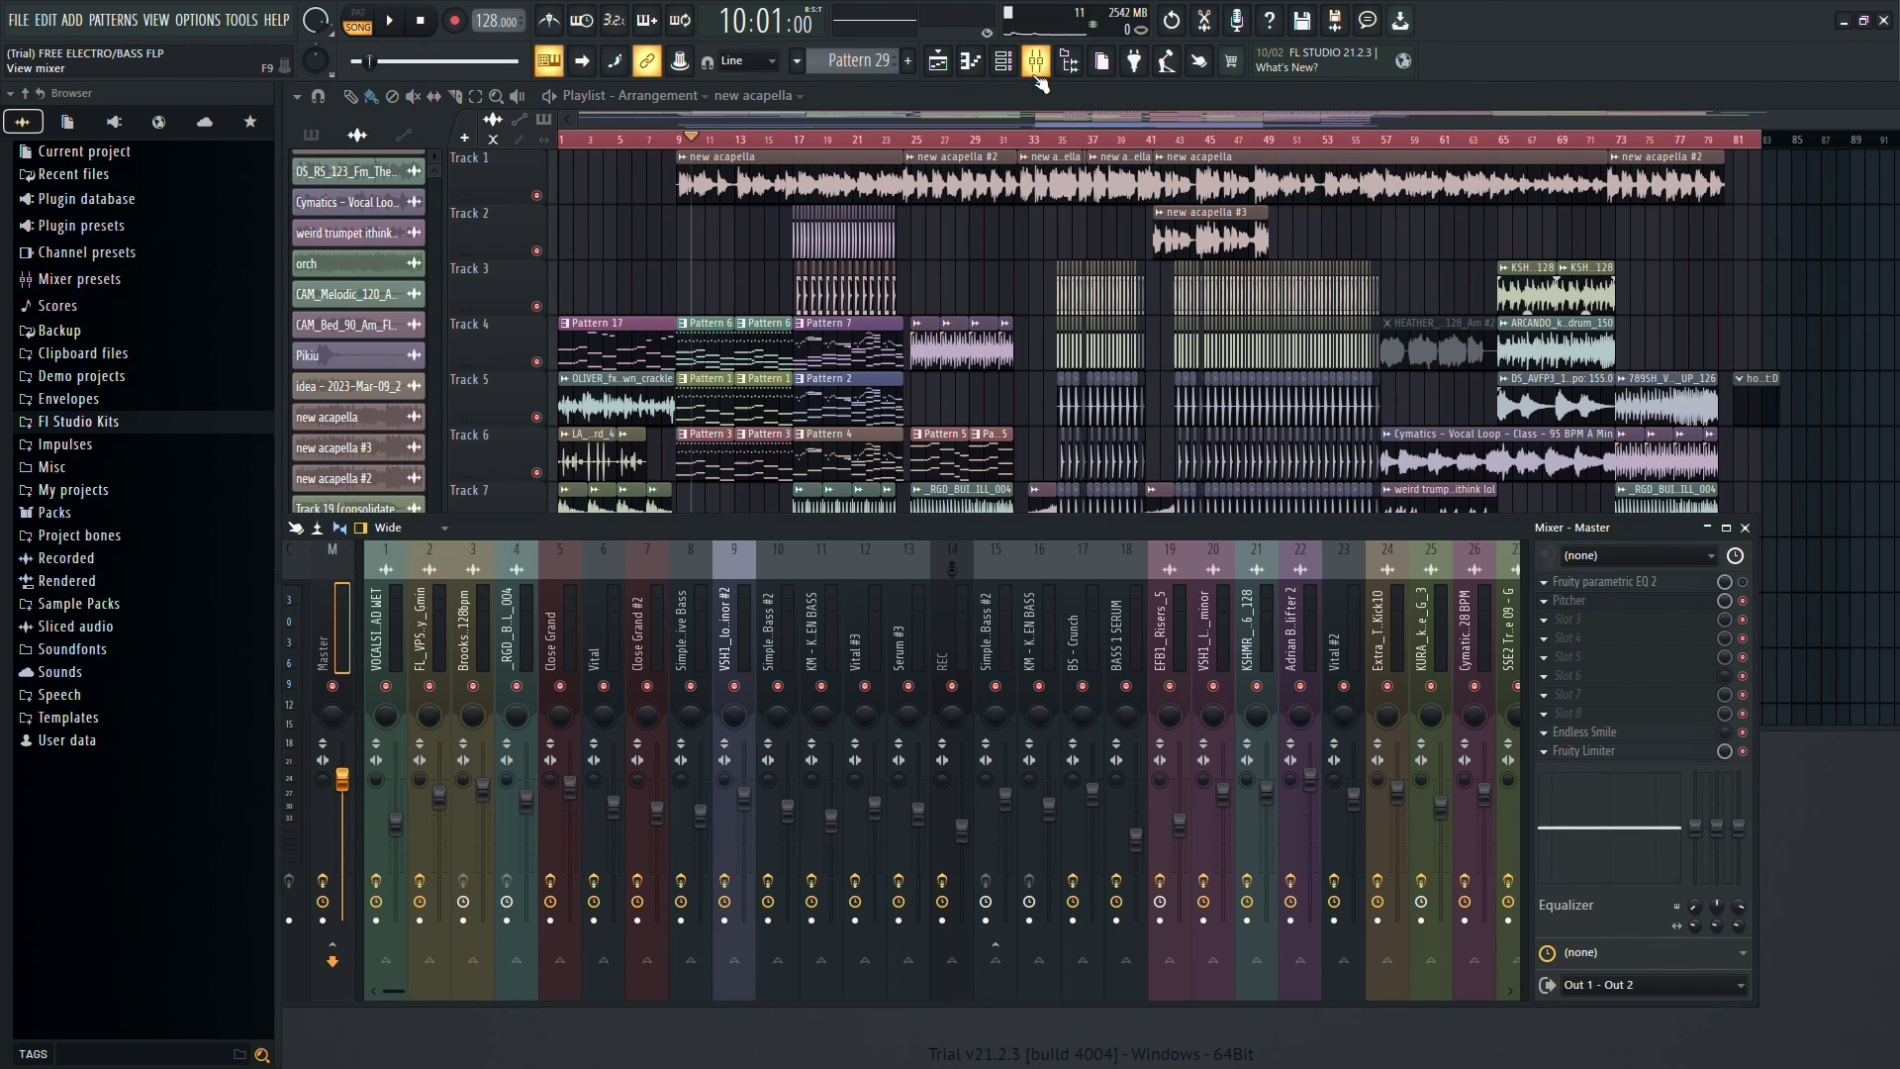
click(1579, 603)
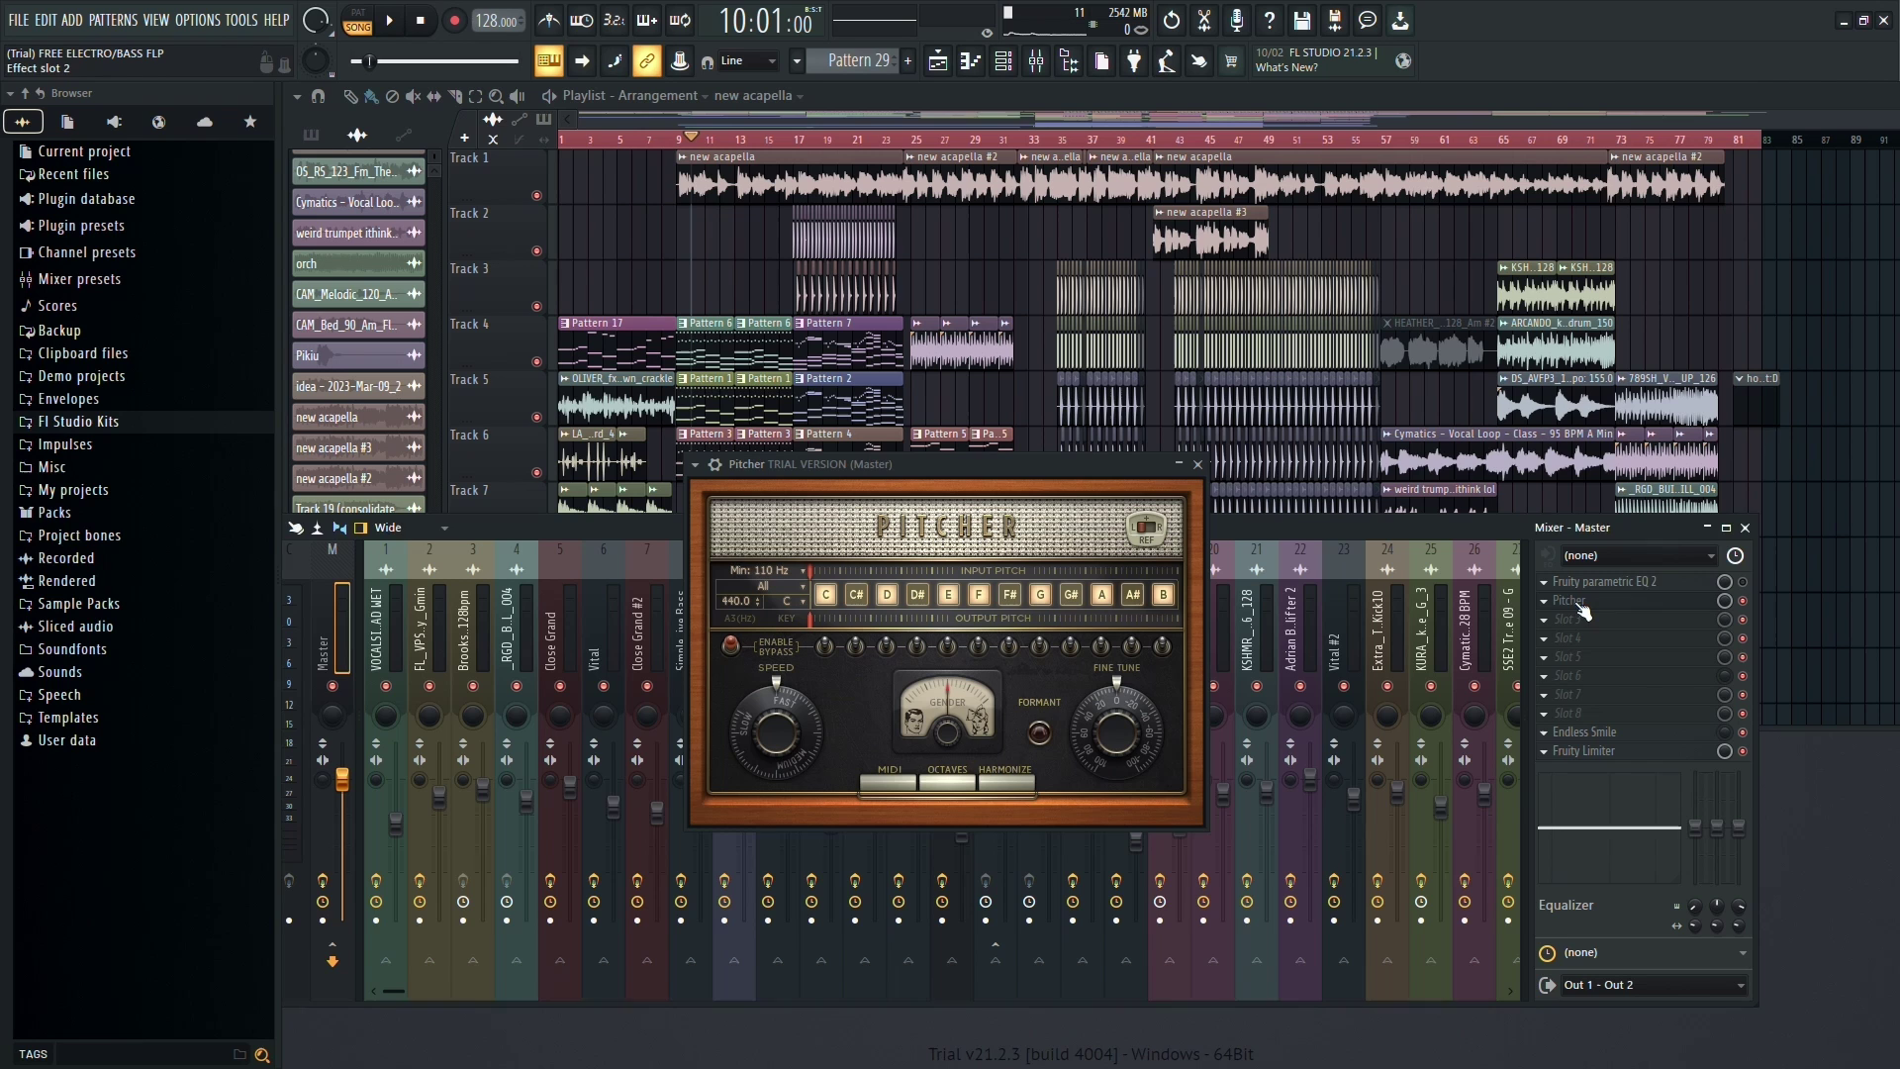
click(1747, 529)
drag(846, 463, 870, 482)
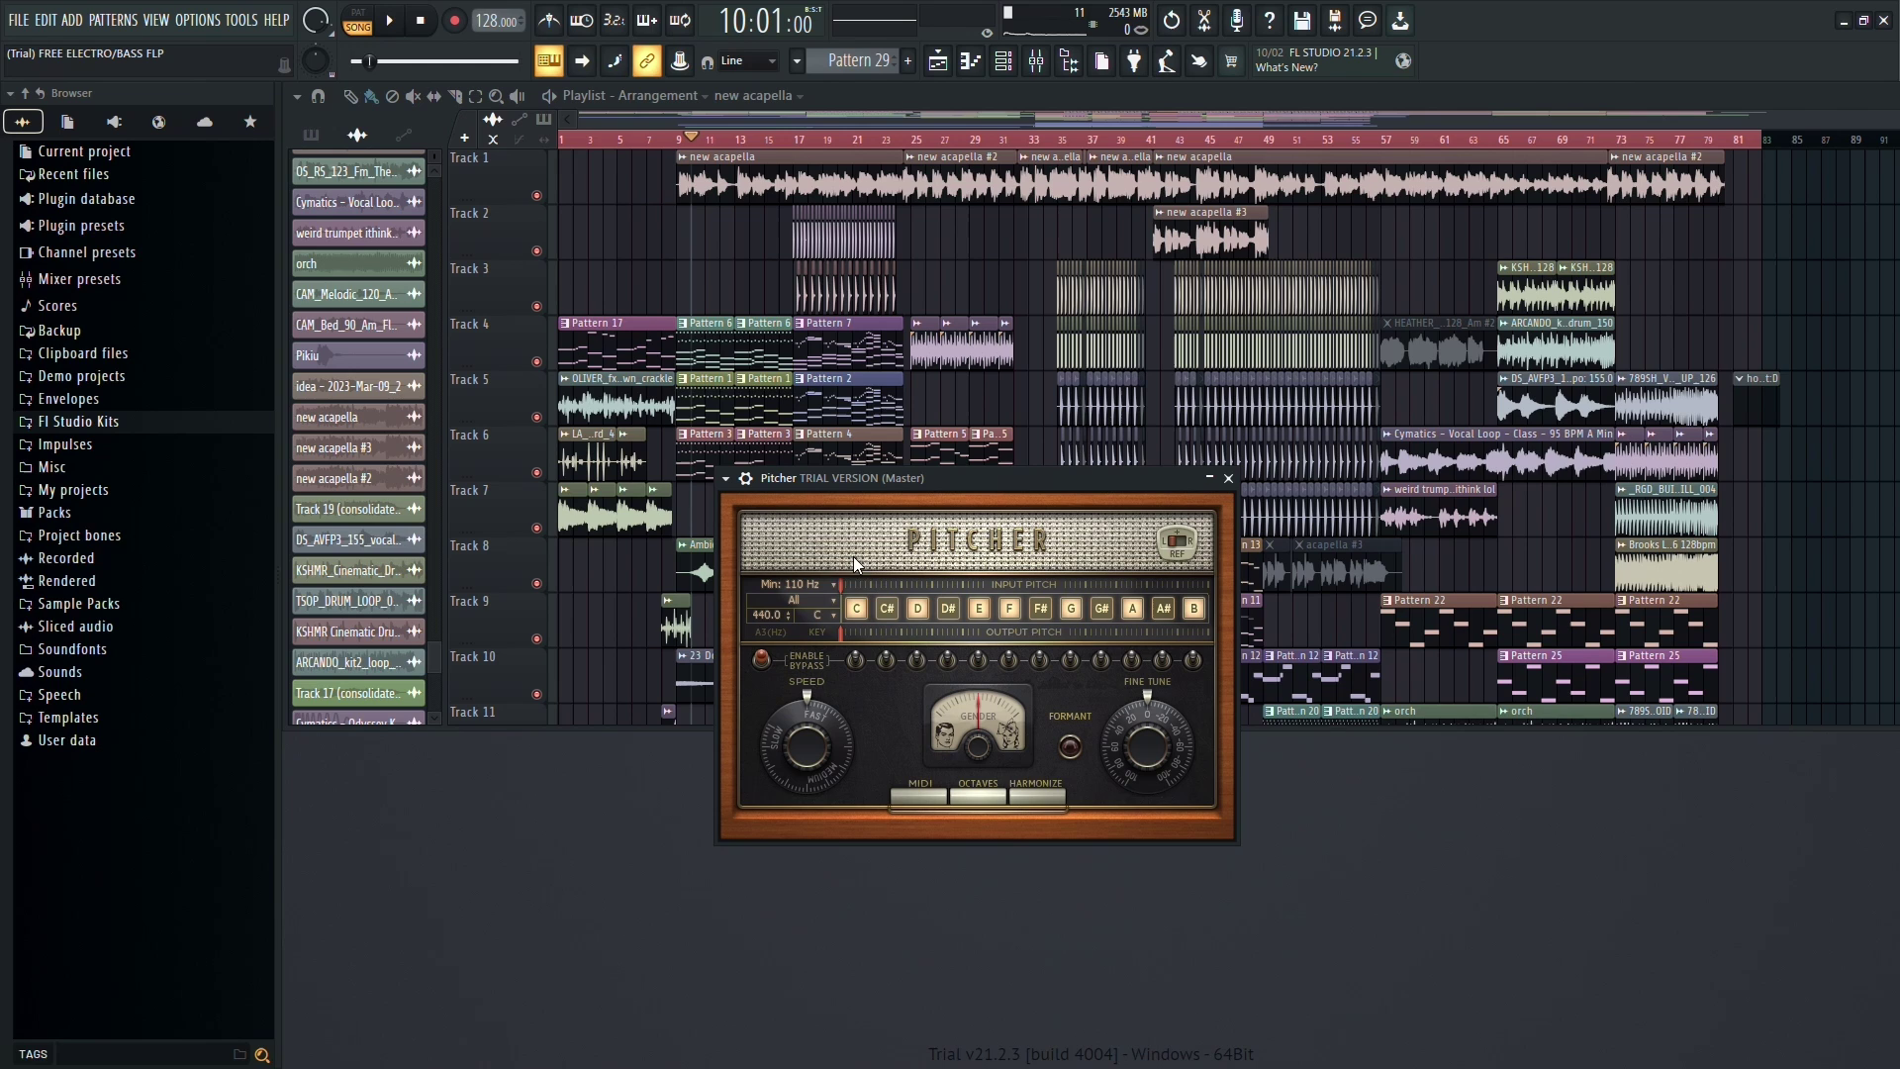
Pick Major from Pitcher's scale list, then D from its key list.
click(819, 613)
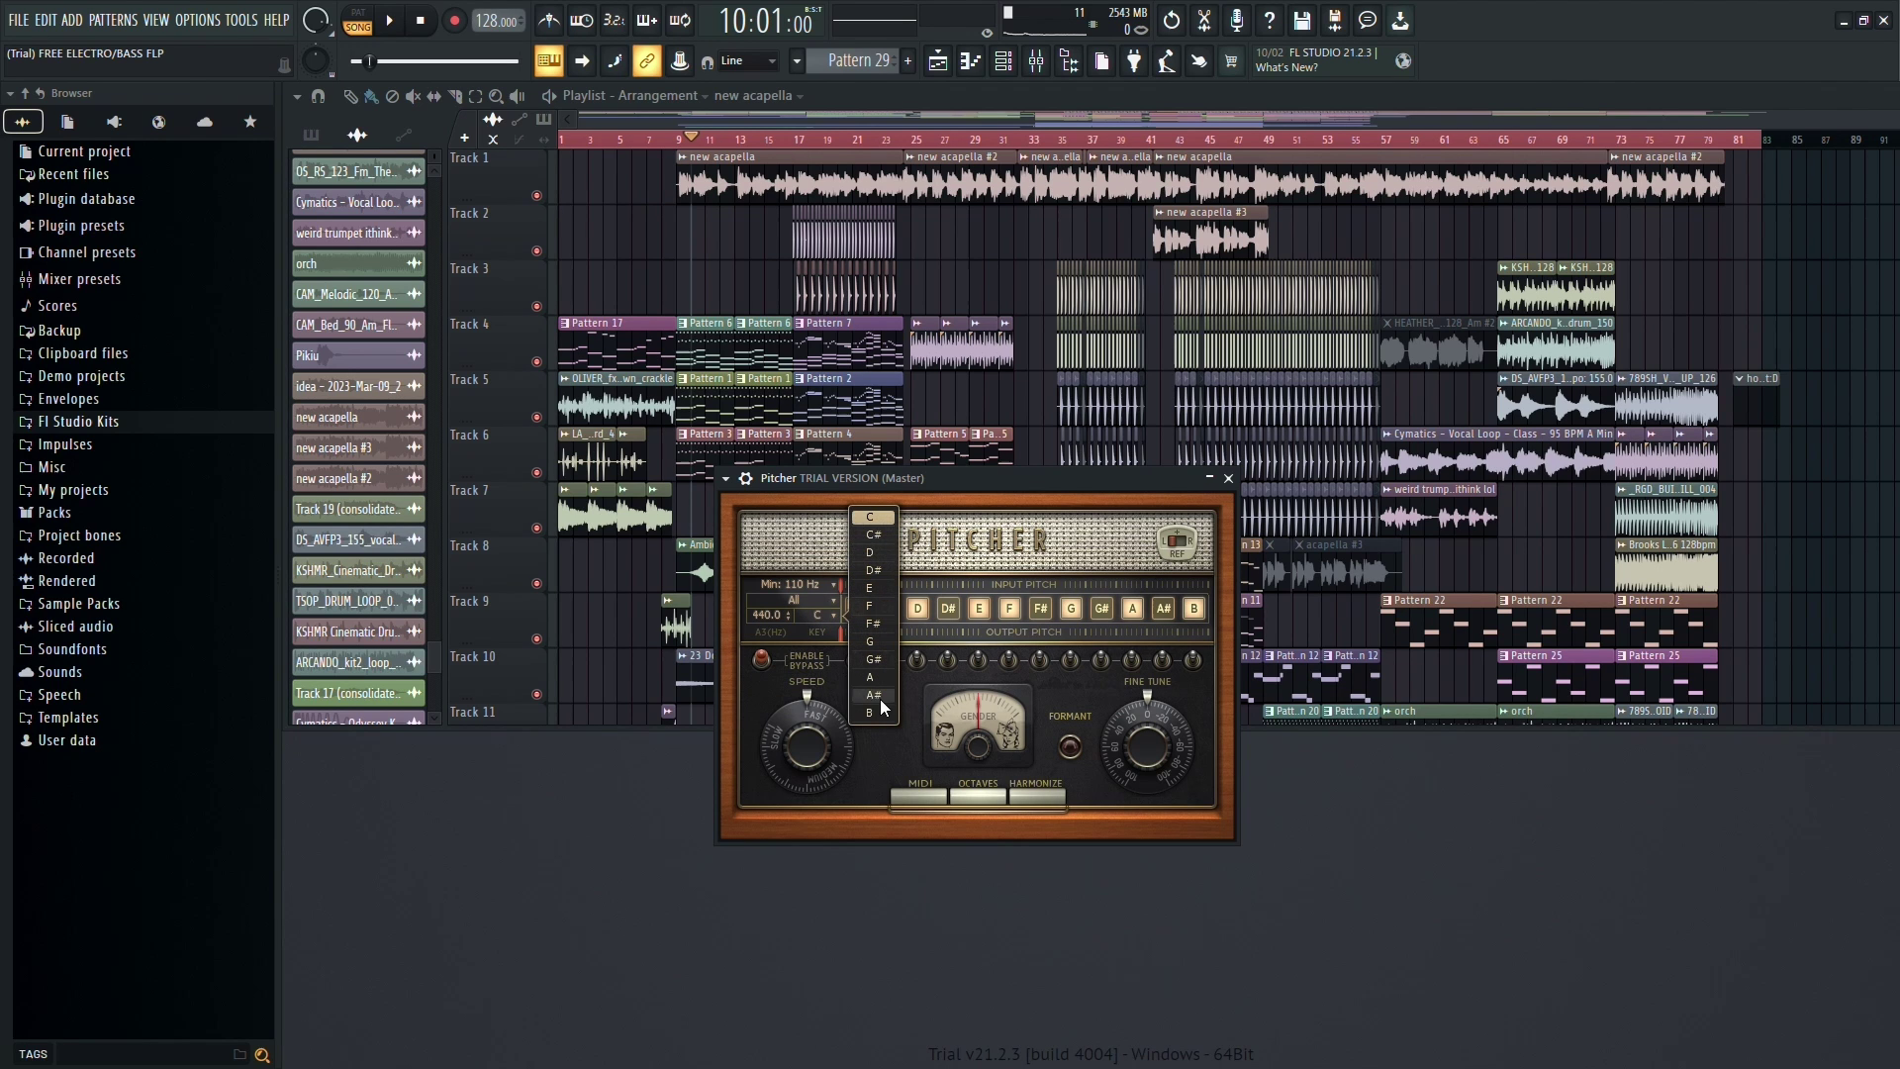
click(826, 608)
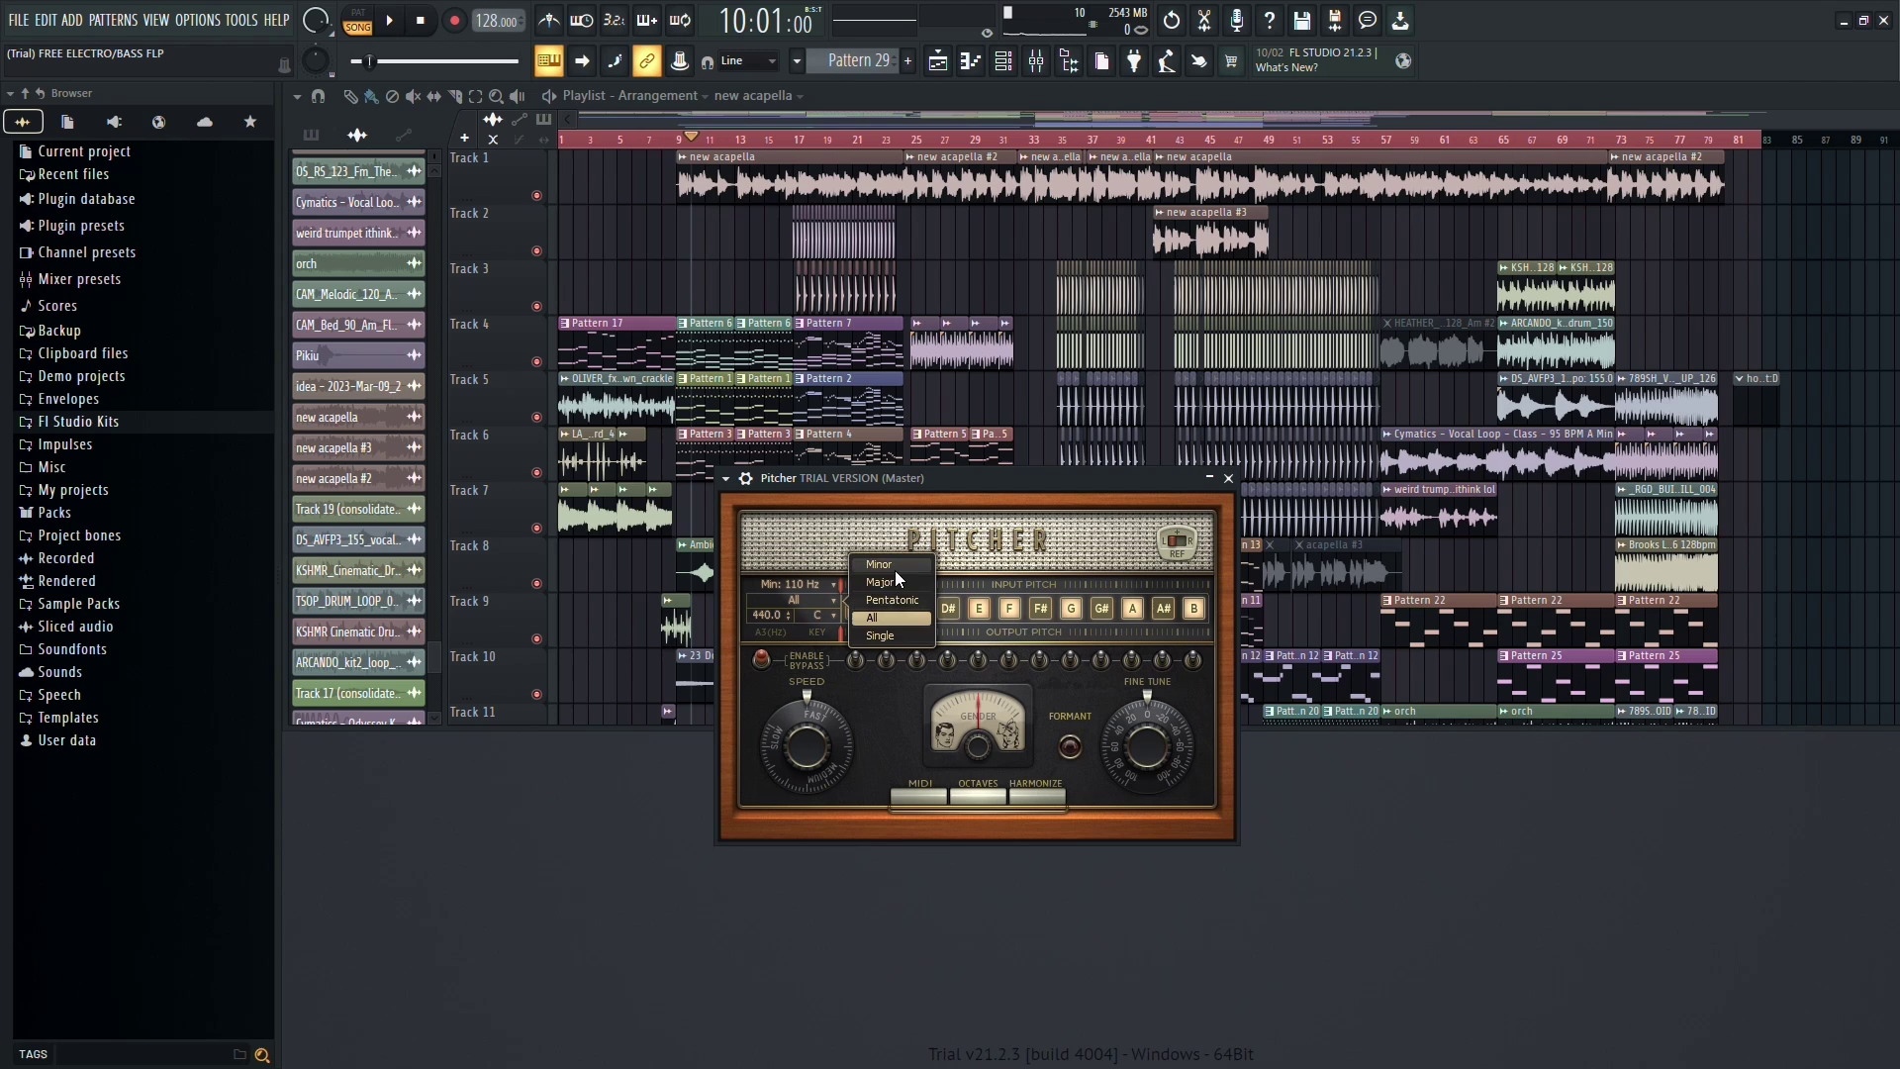
click(823, 619)
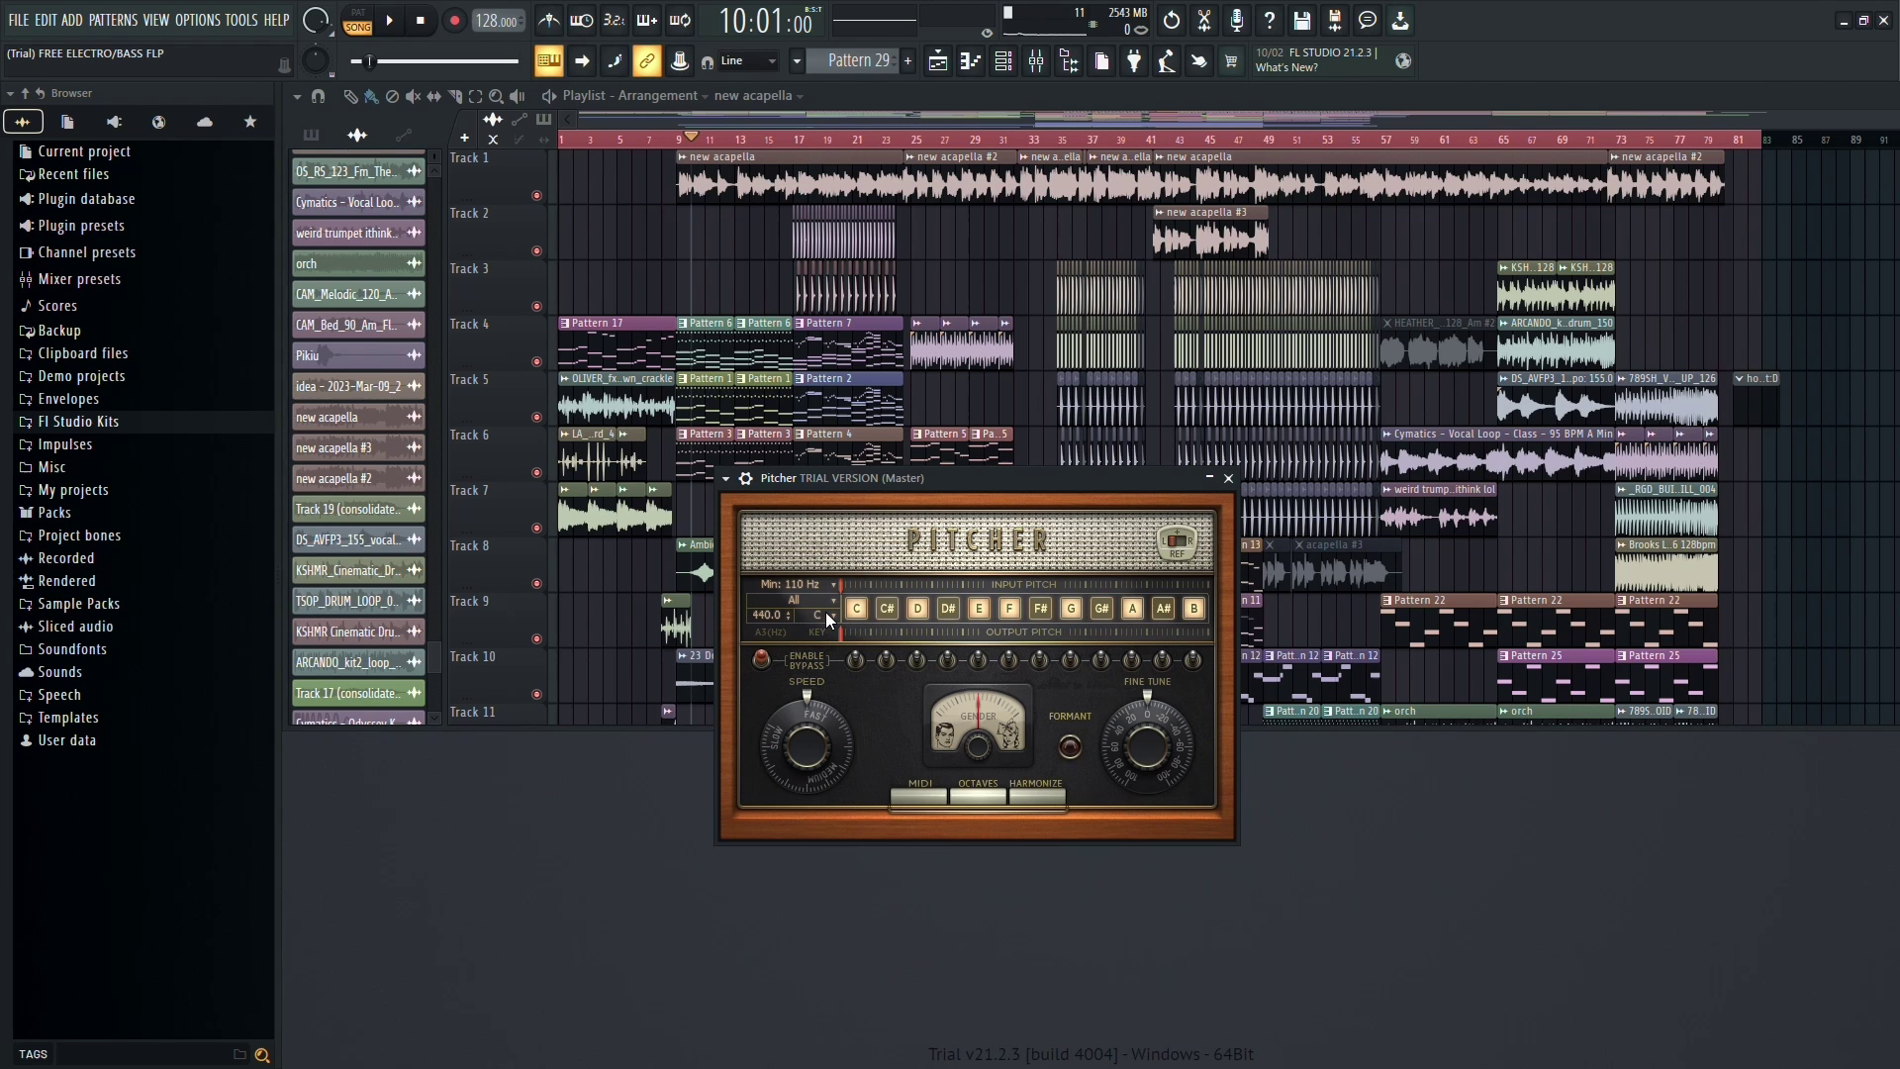
click(826, 613)
click(816, 599)
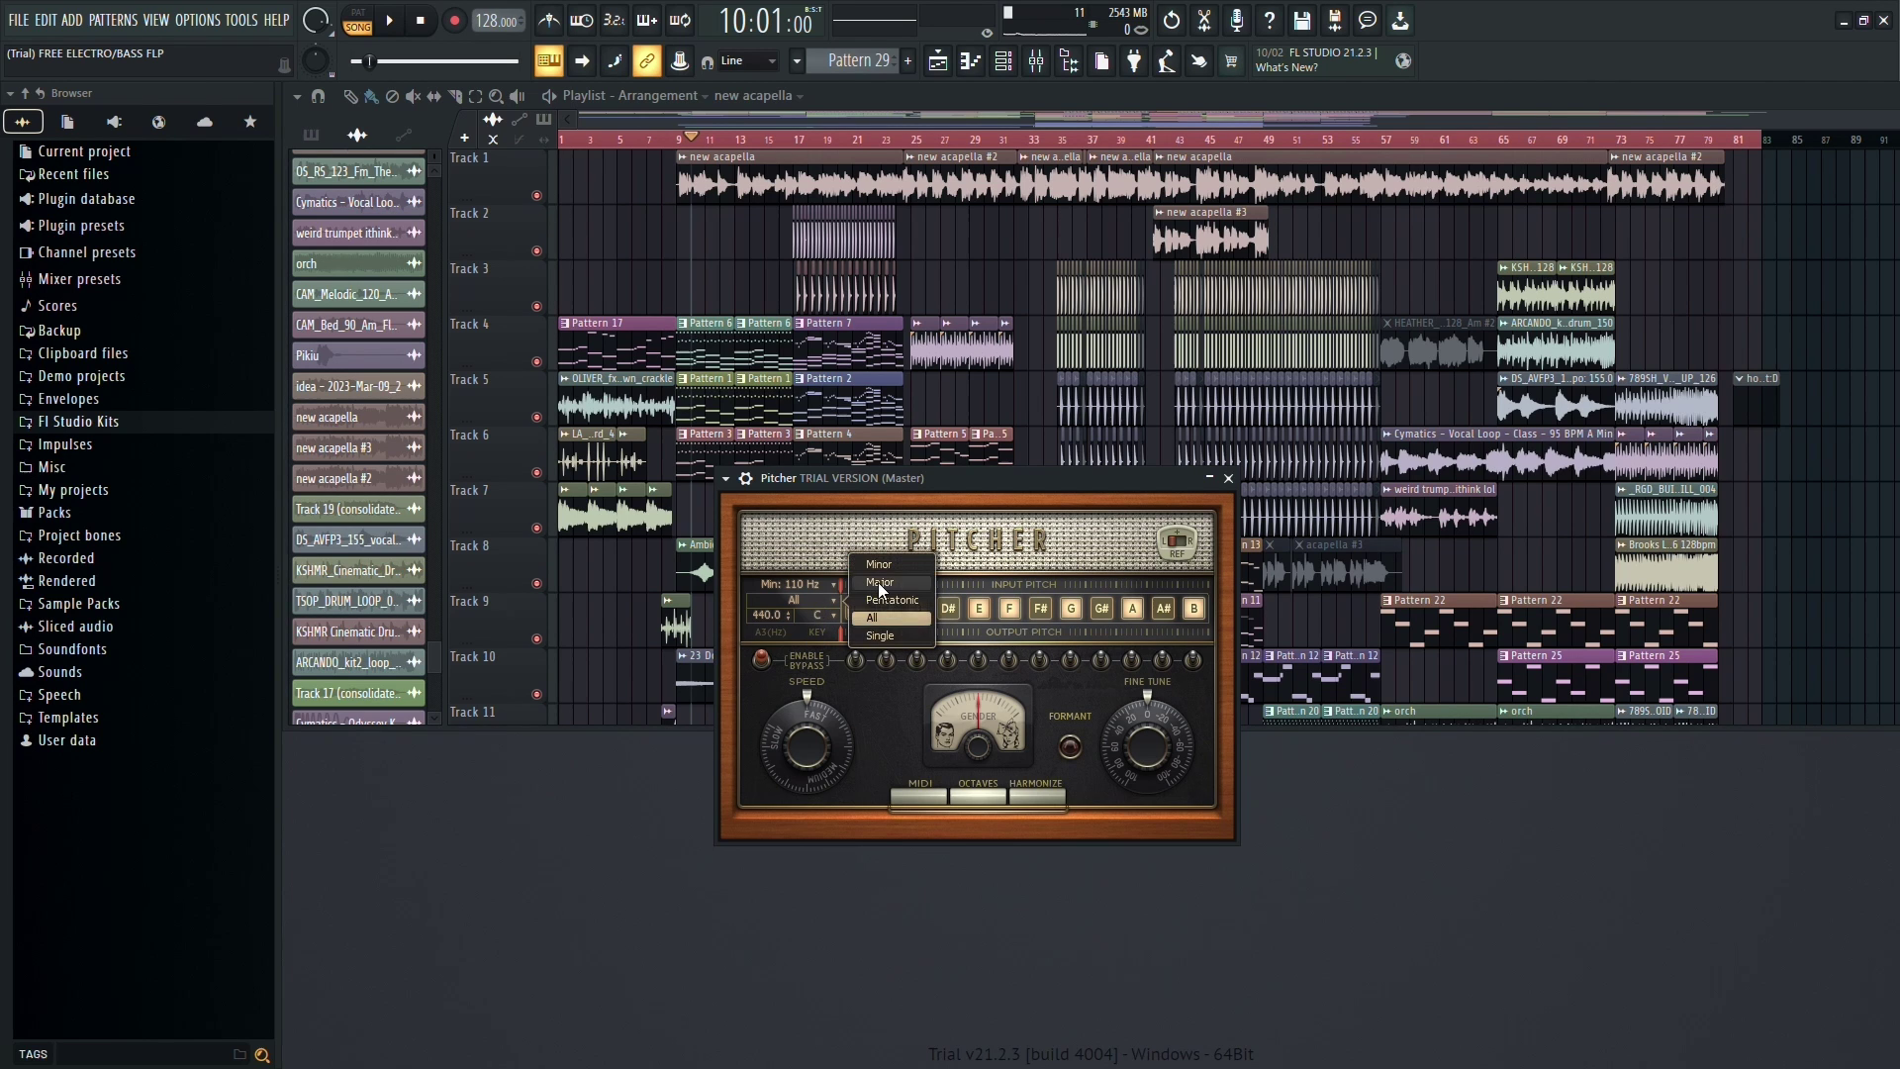
click(877, 581)
click(813, 610)
click(886, 556)
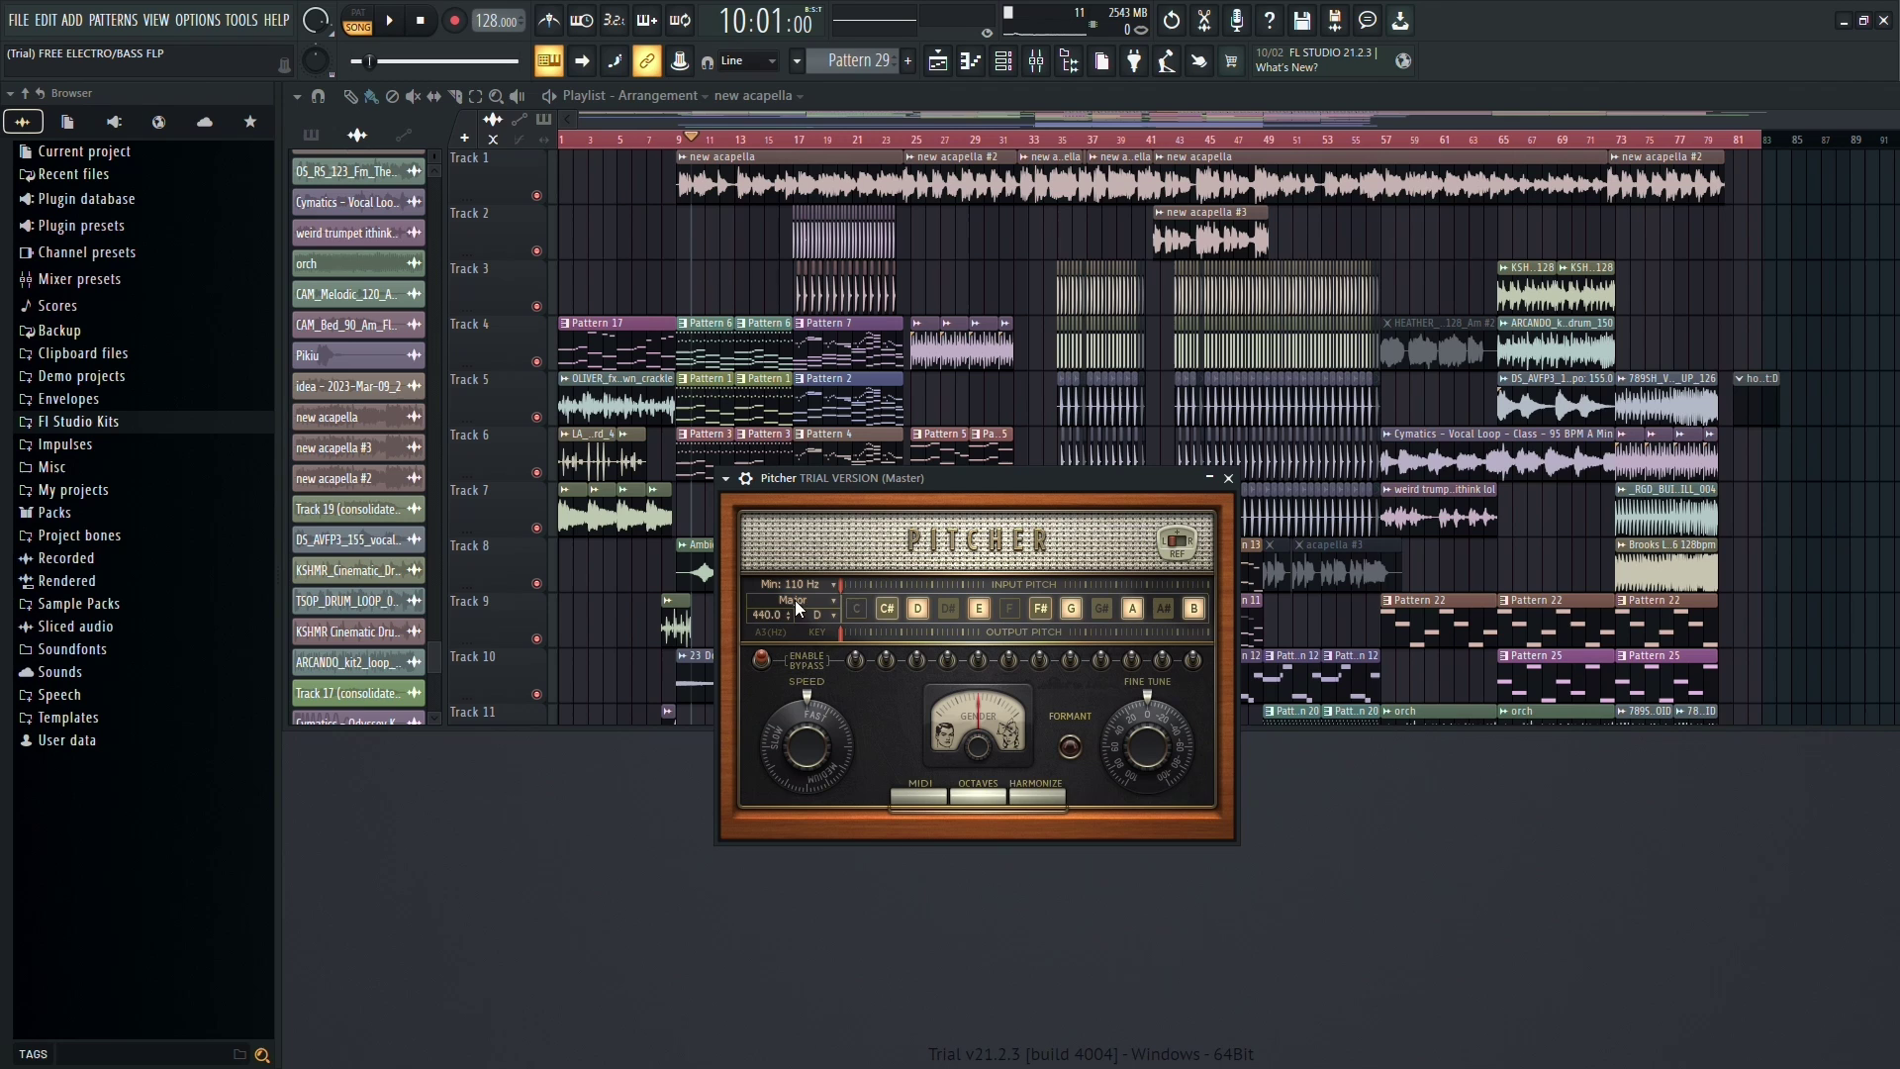
Play and stop the song, set Pitcher's Speed knob to 85, then play it again.
key(space)
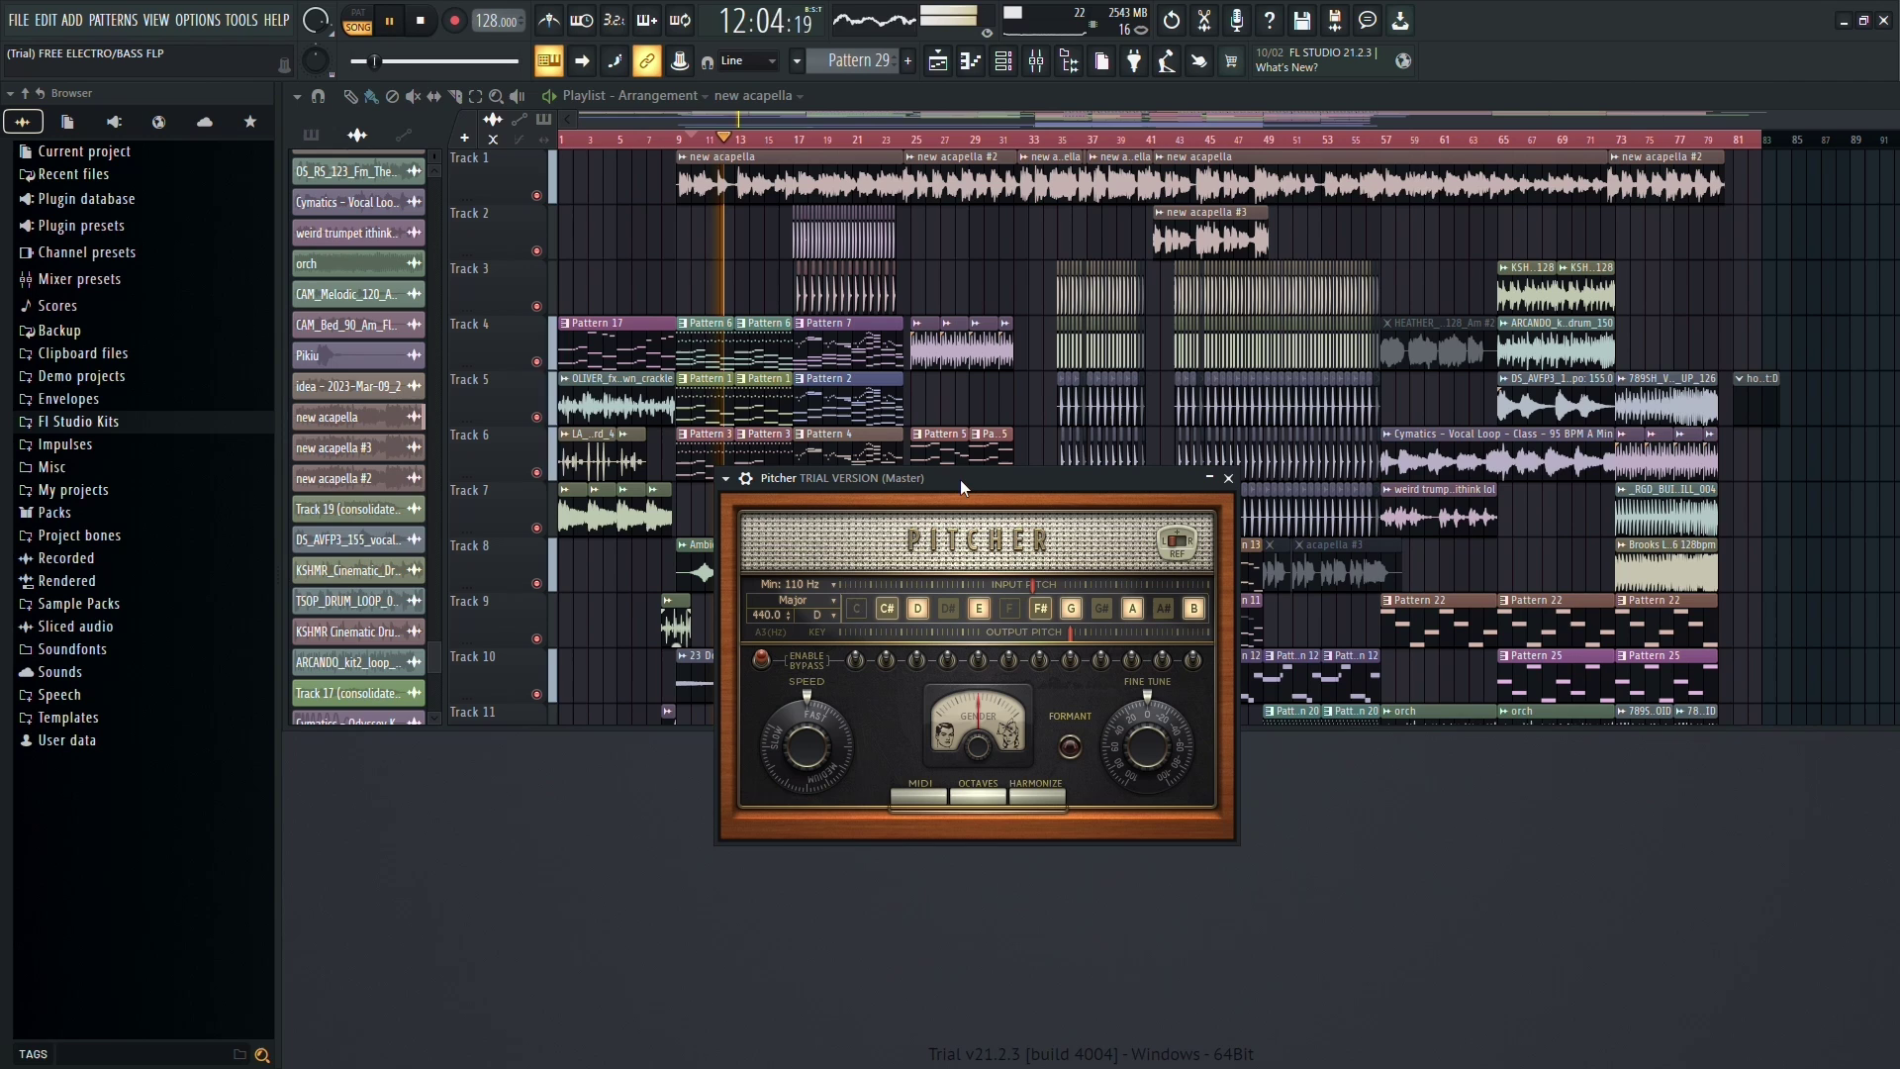
key(space)
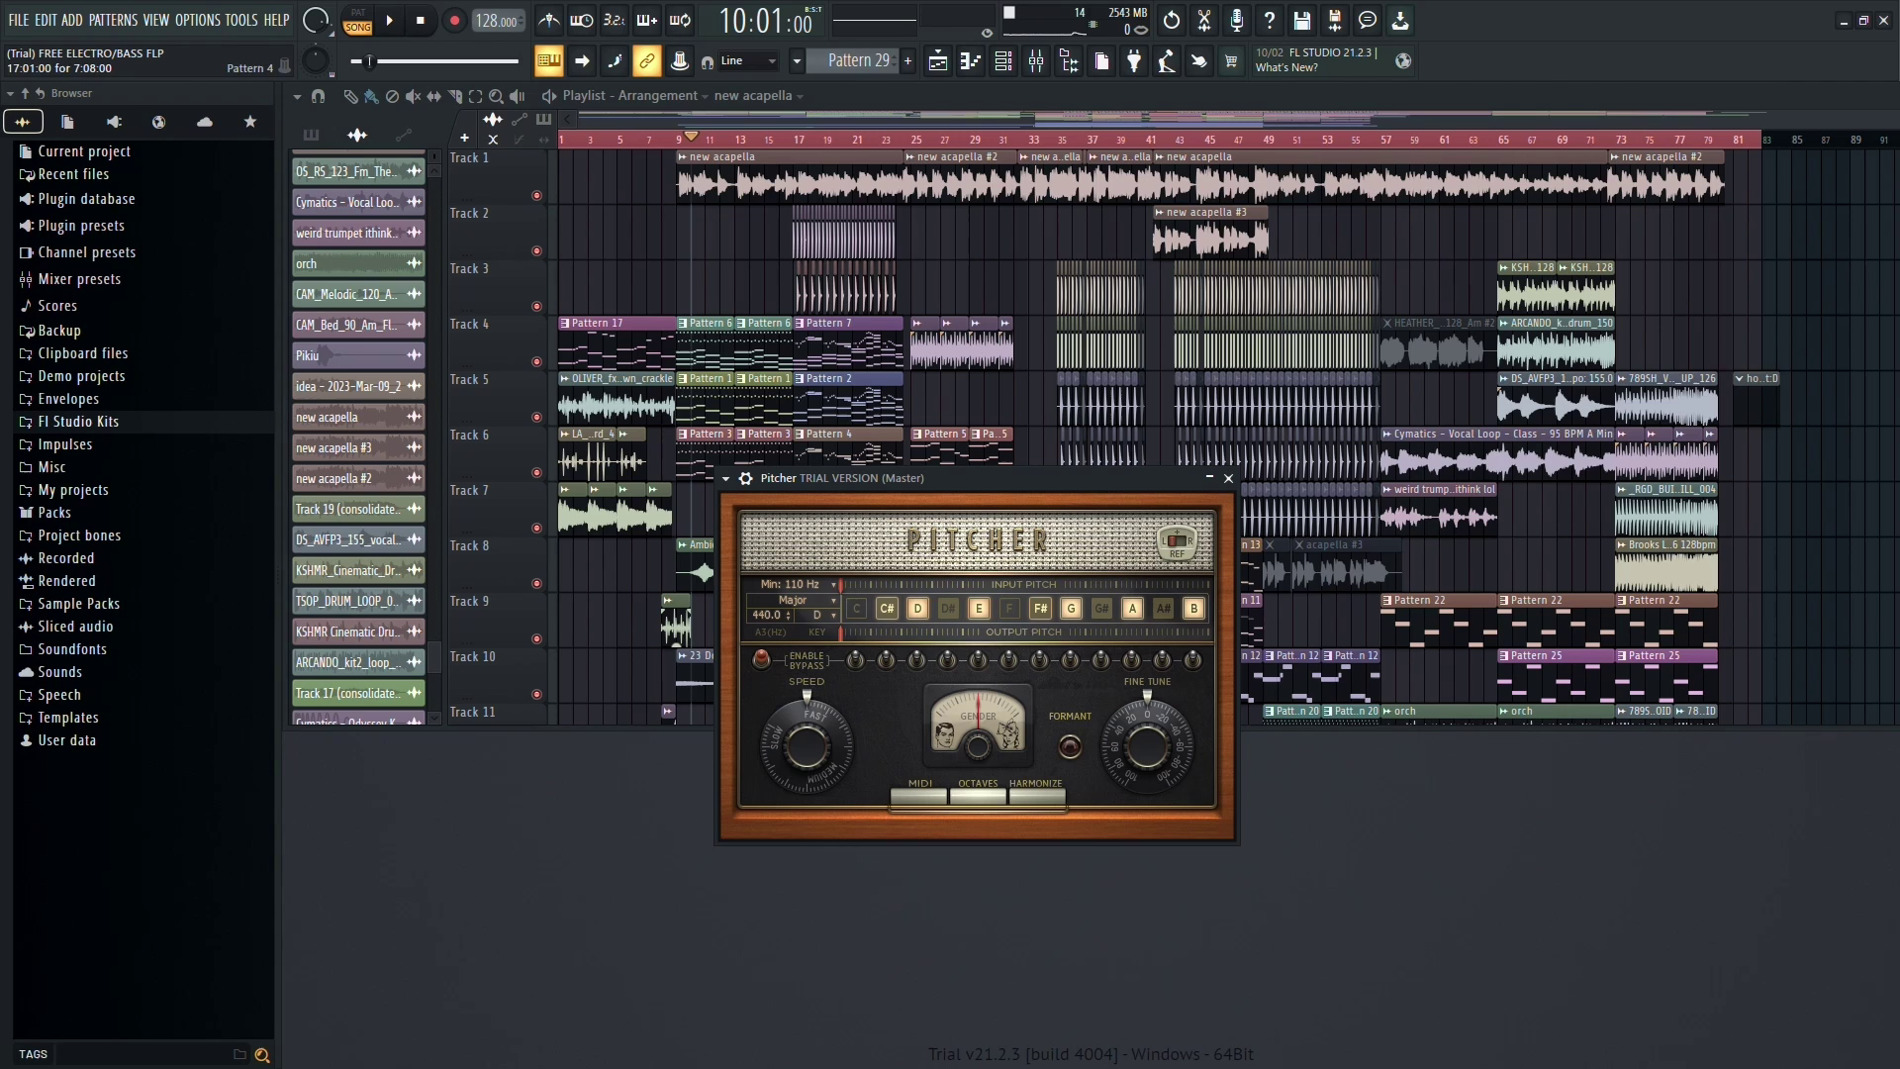
mouse_move(773, 750)
mouse_down()
mouse_move(831, 773)
mouse_move(807, 714)
mouse_up()
key(space)
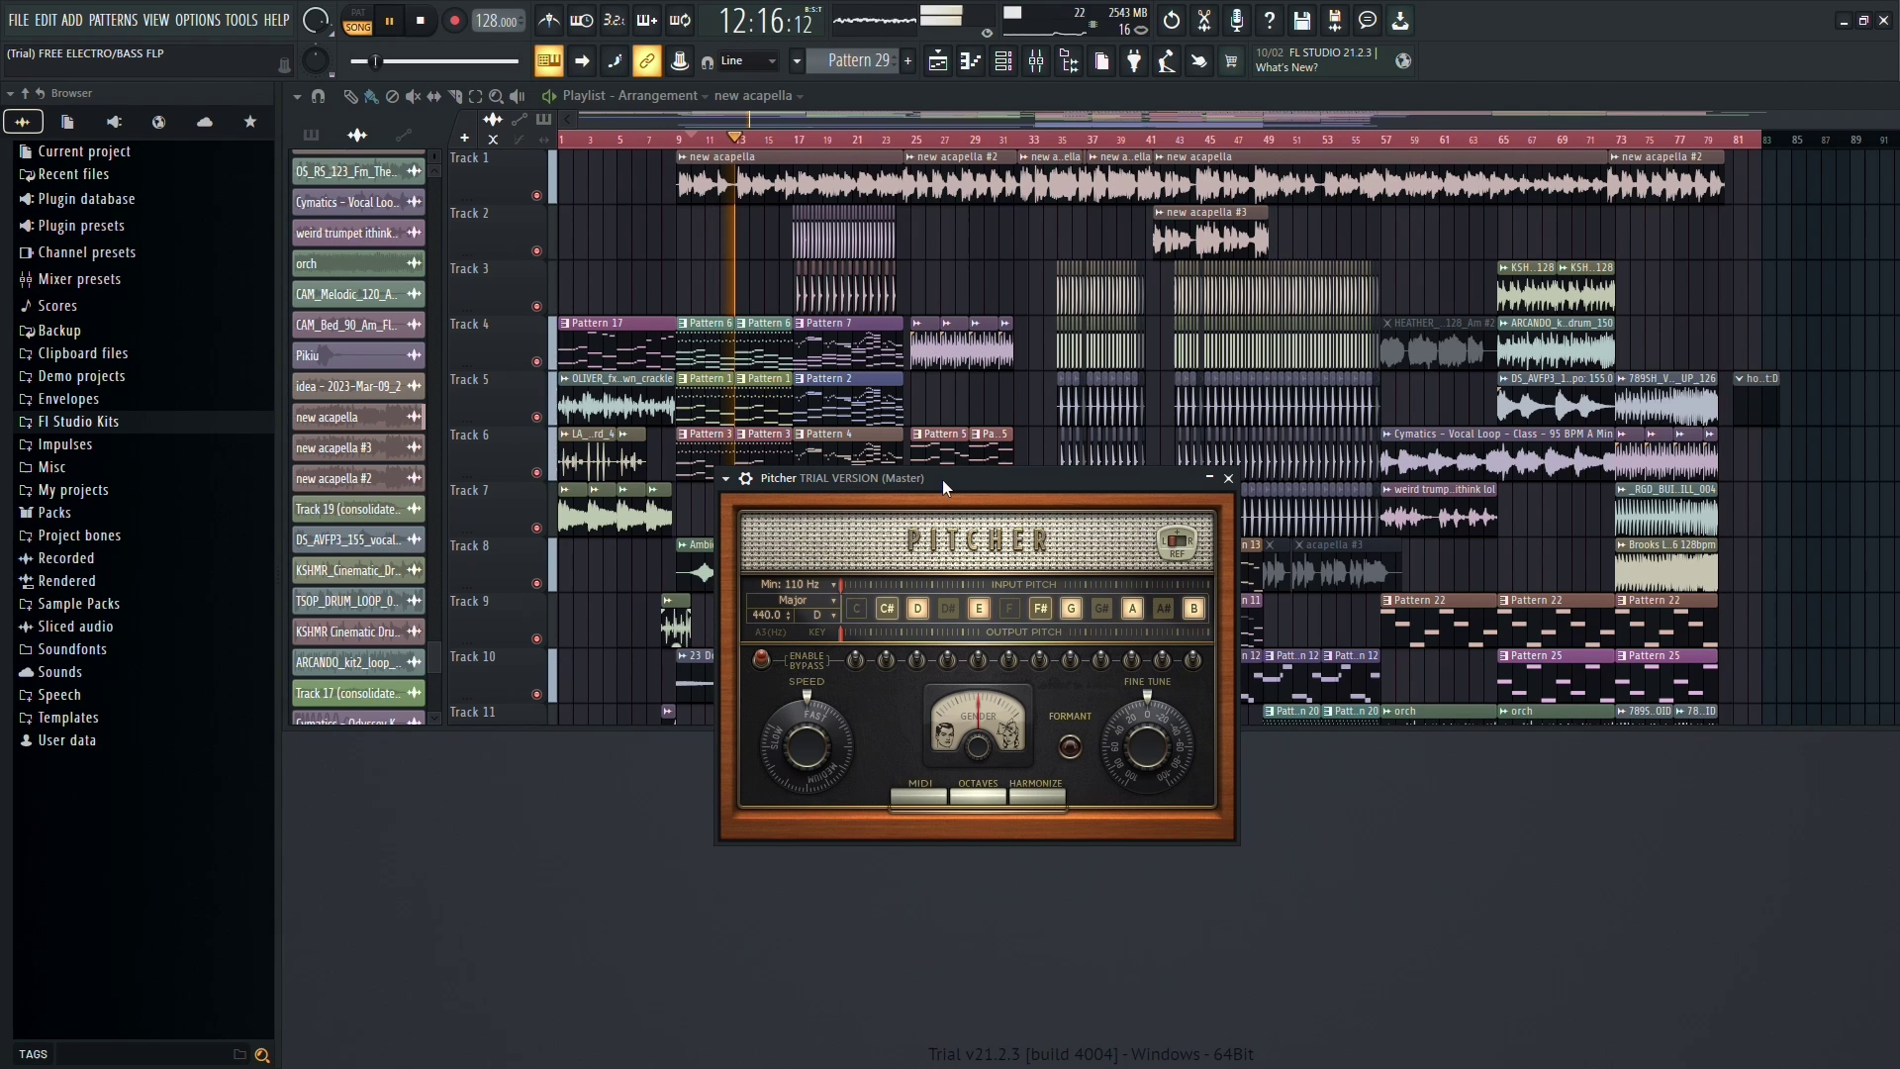
Stop playback, turn Pitcher's Speed up to 91, then play and stop the song to audition it.
key(space)
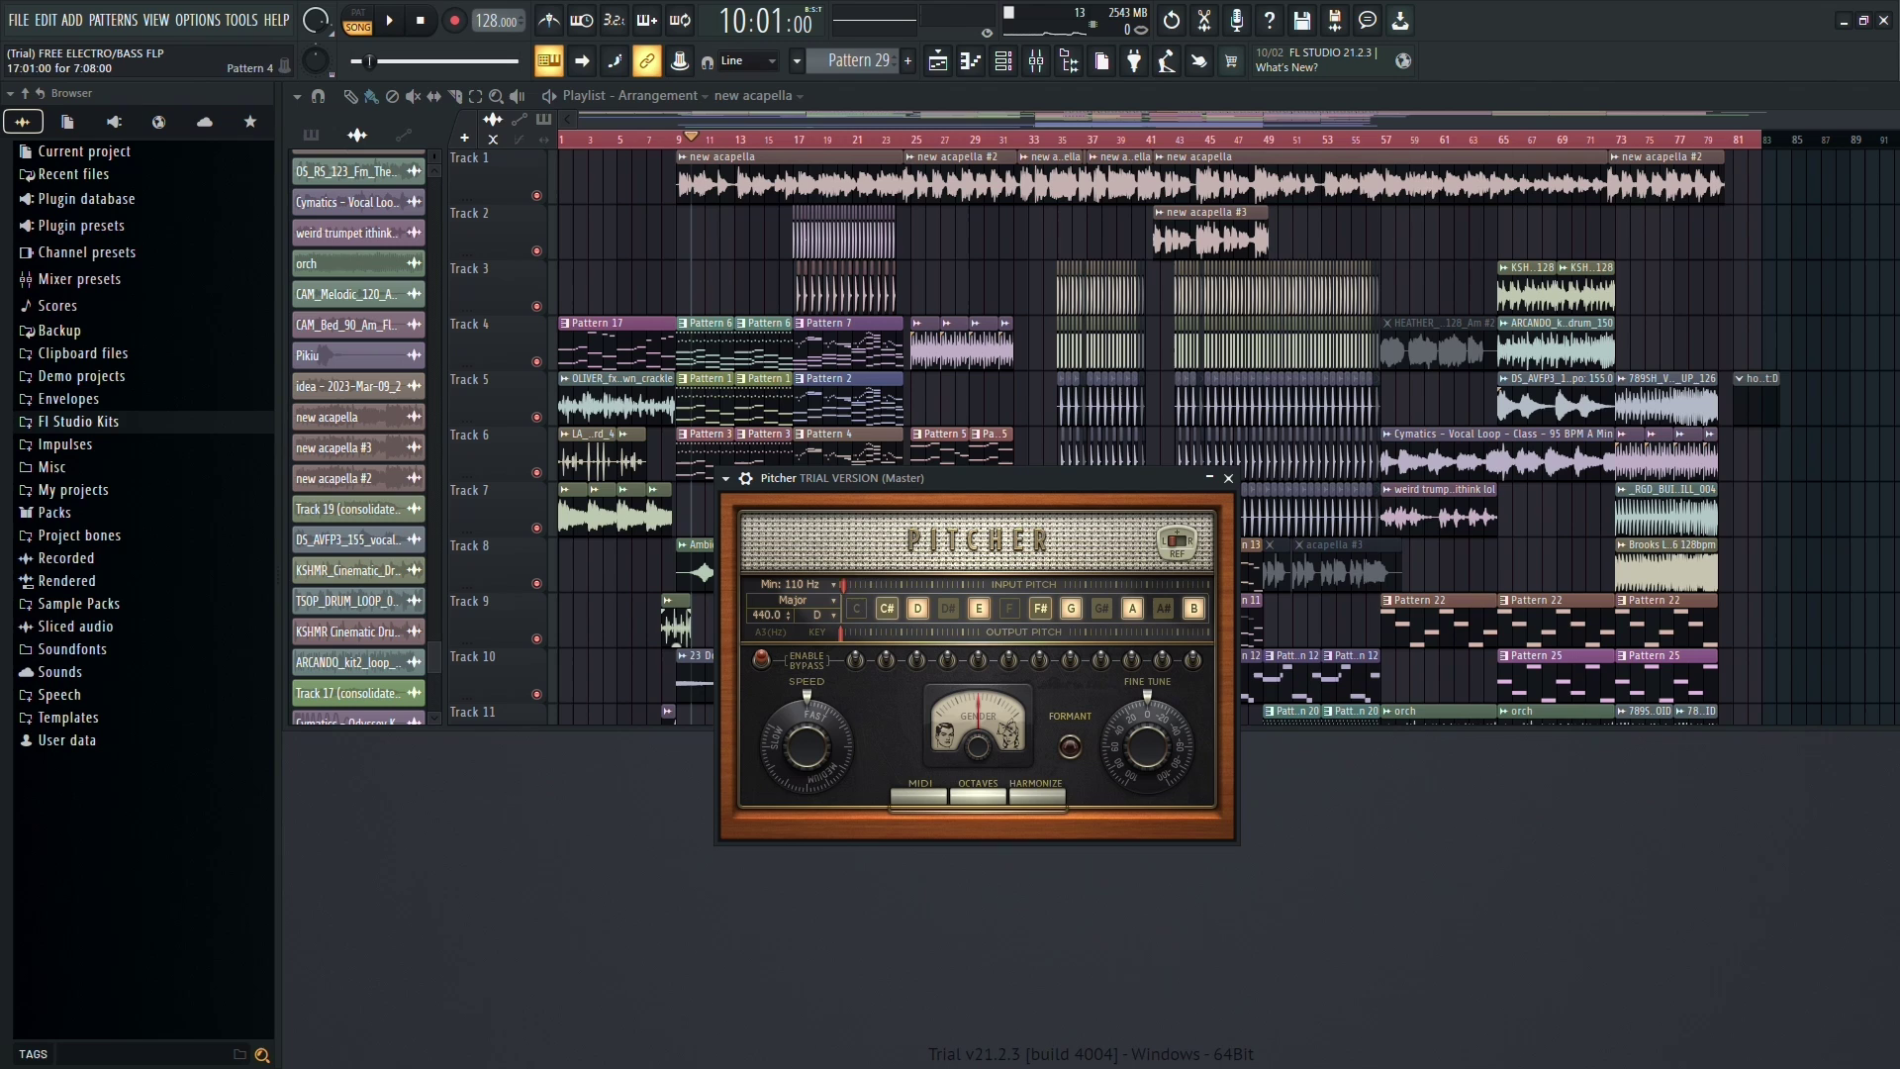
drag(818, 709, 818, 787)
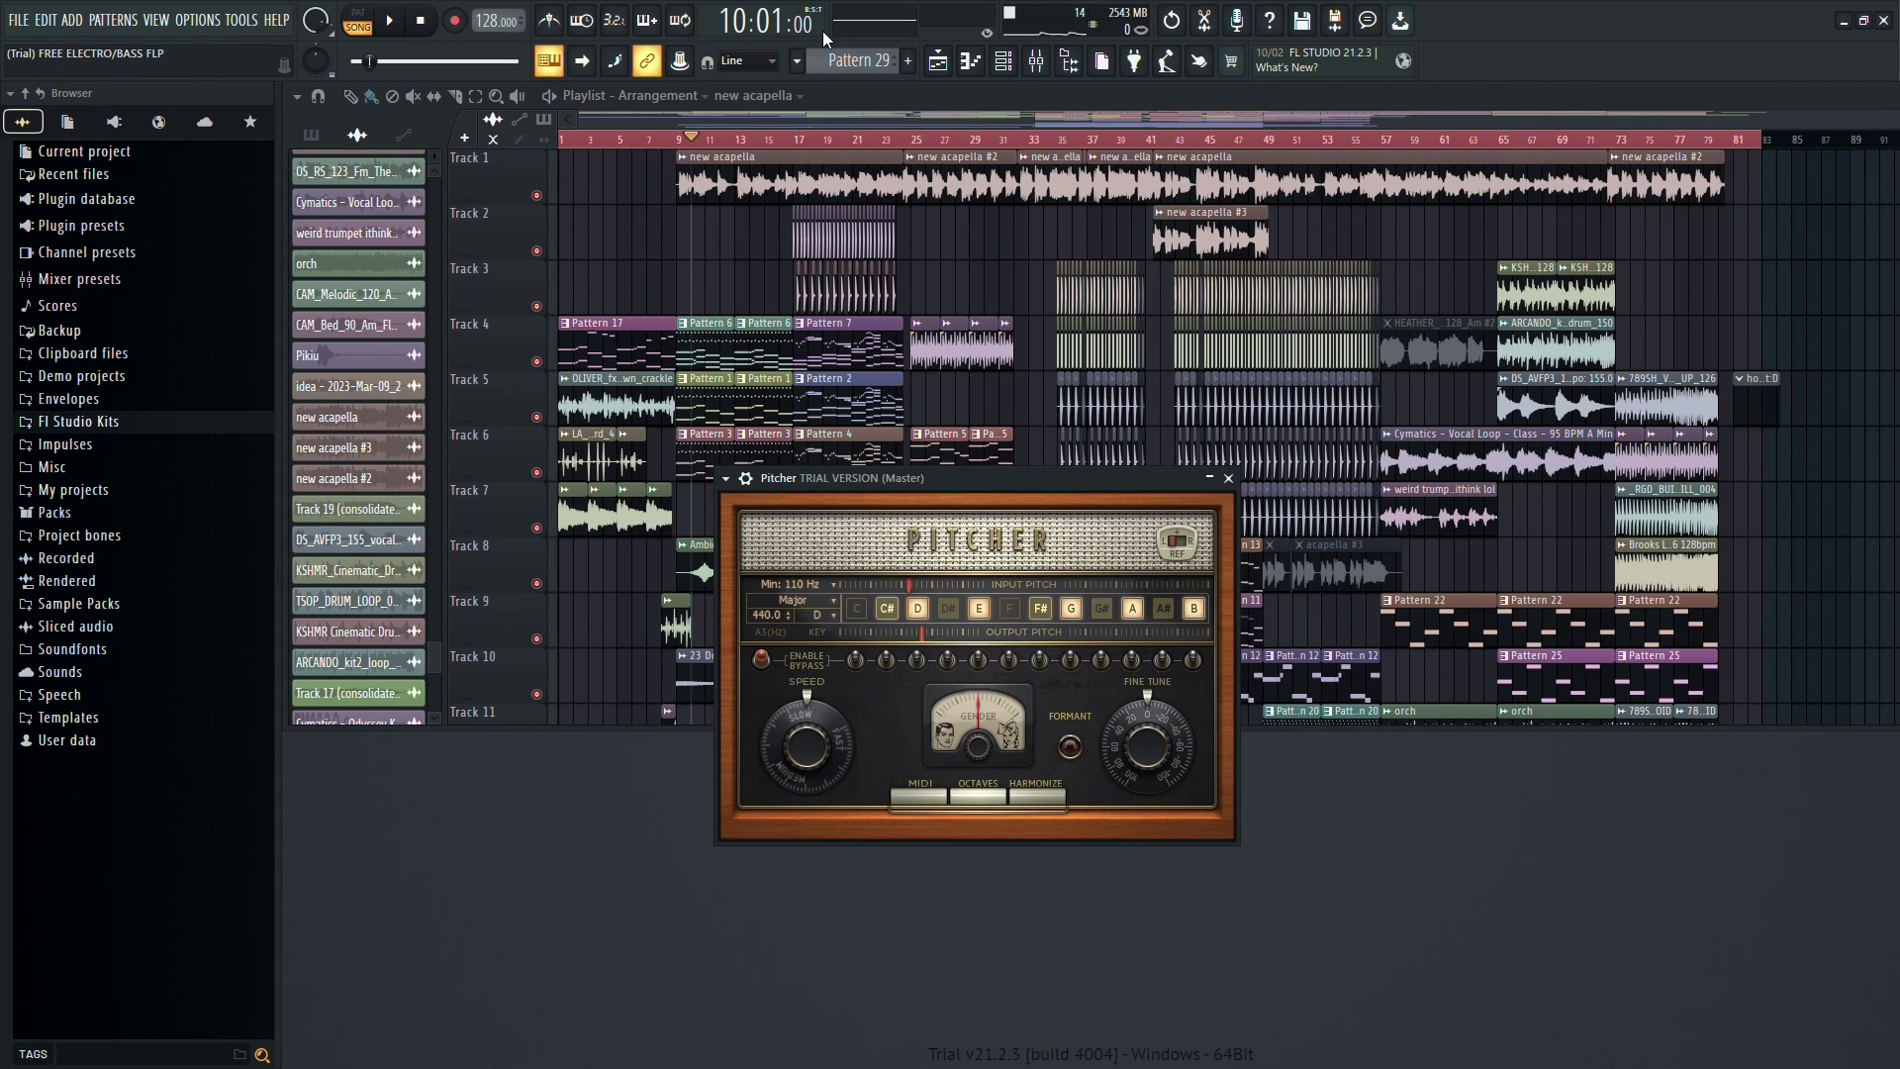
key(space)
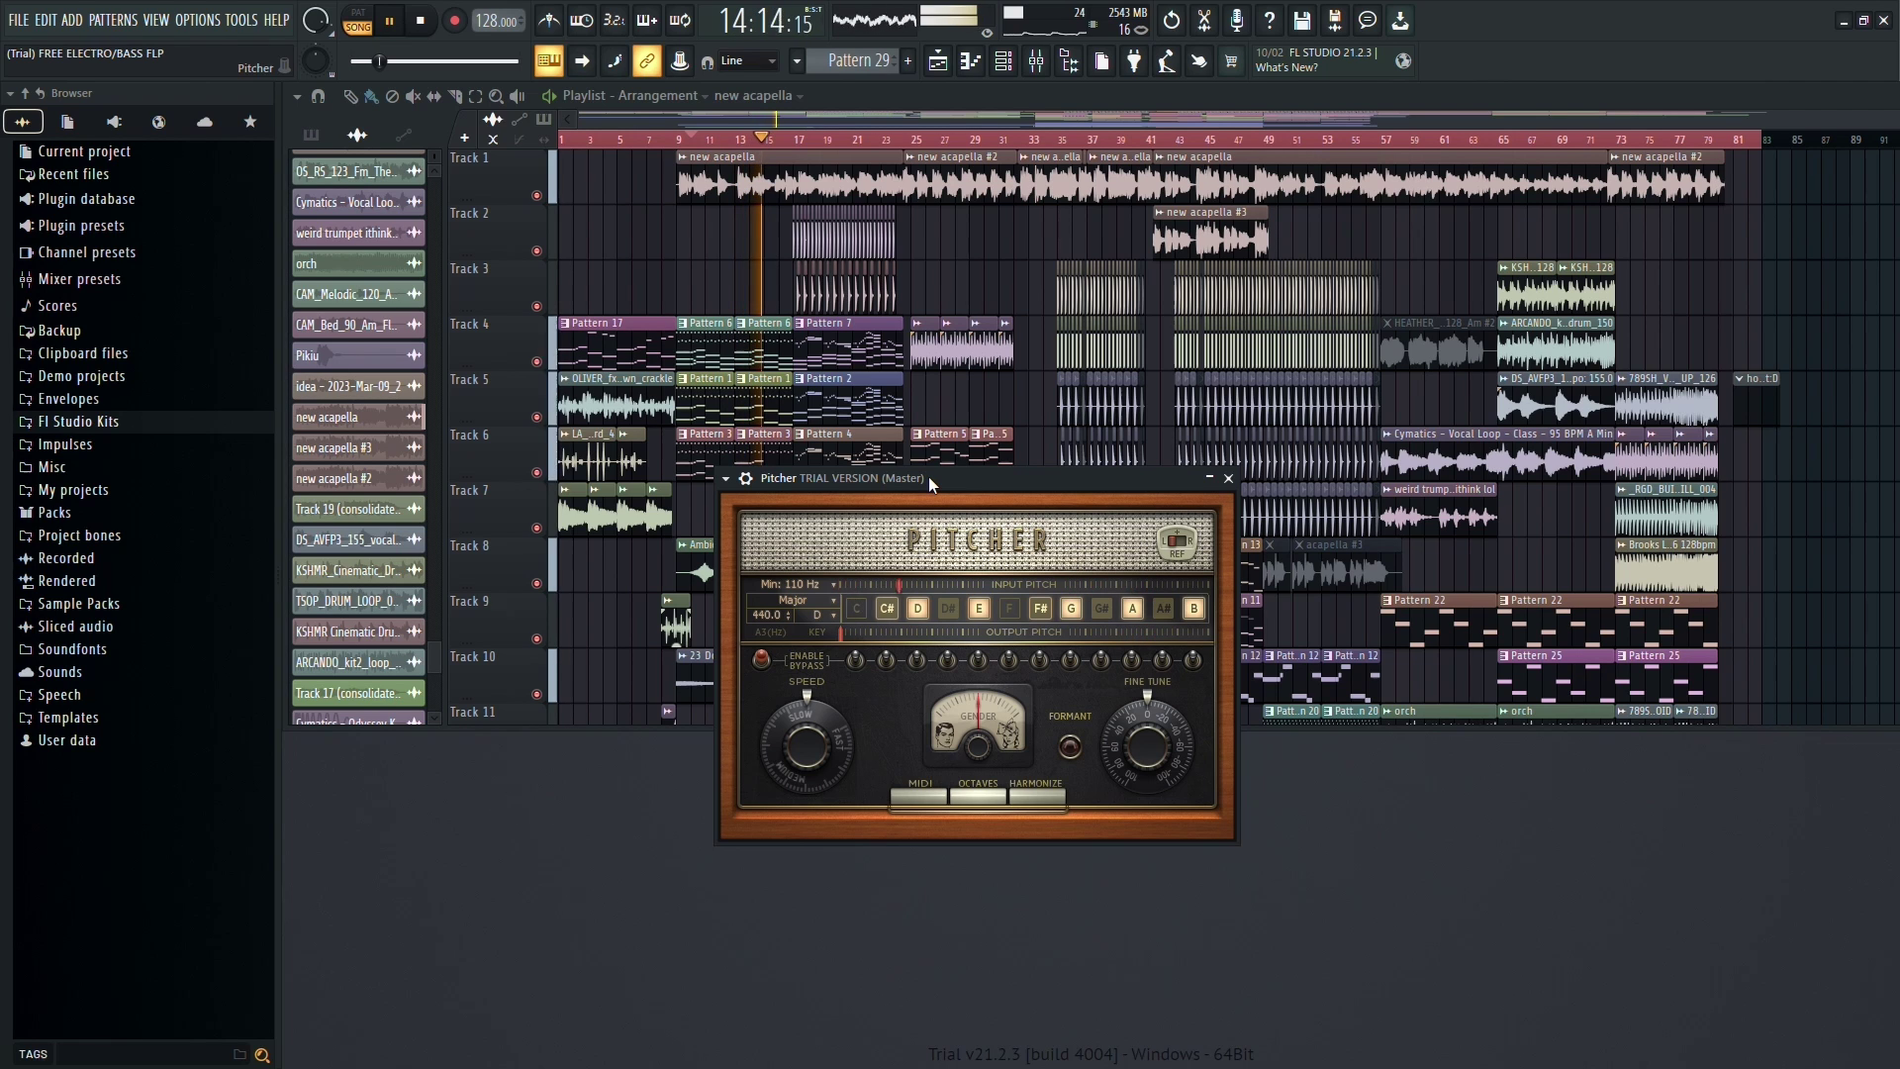
key(space)
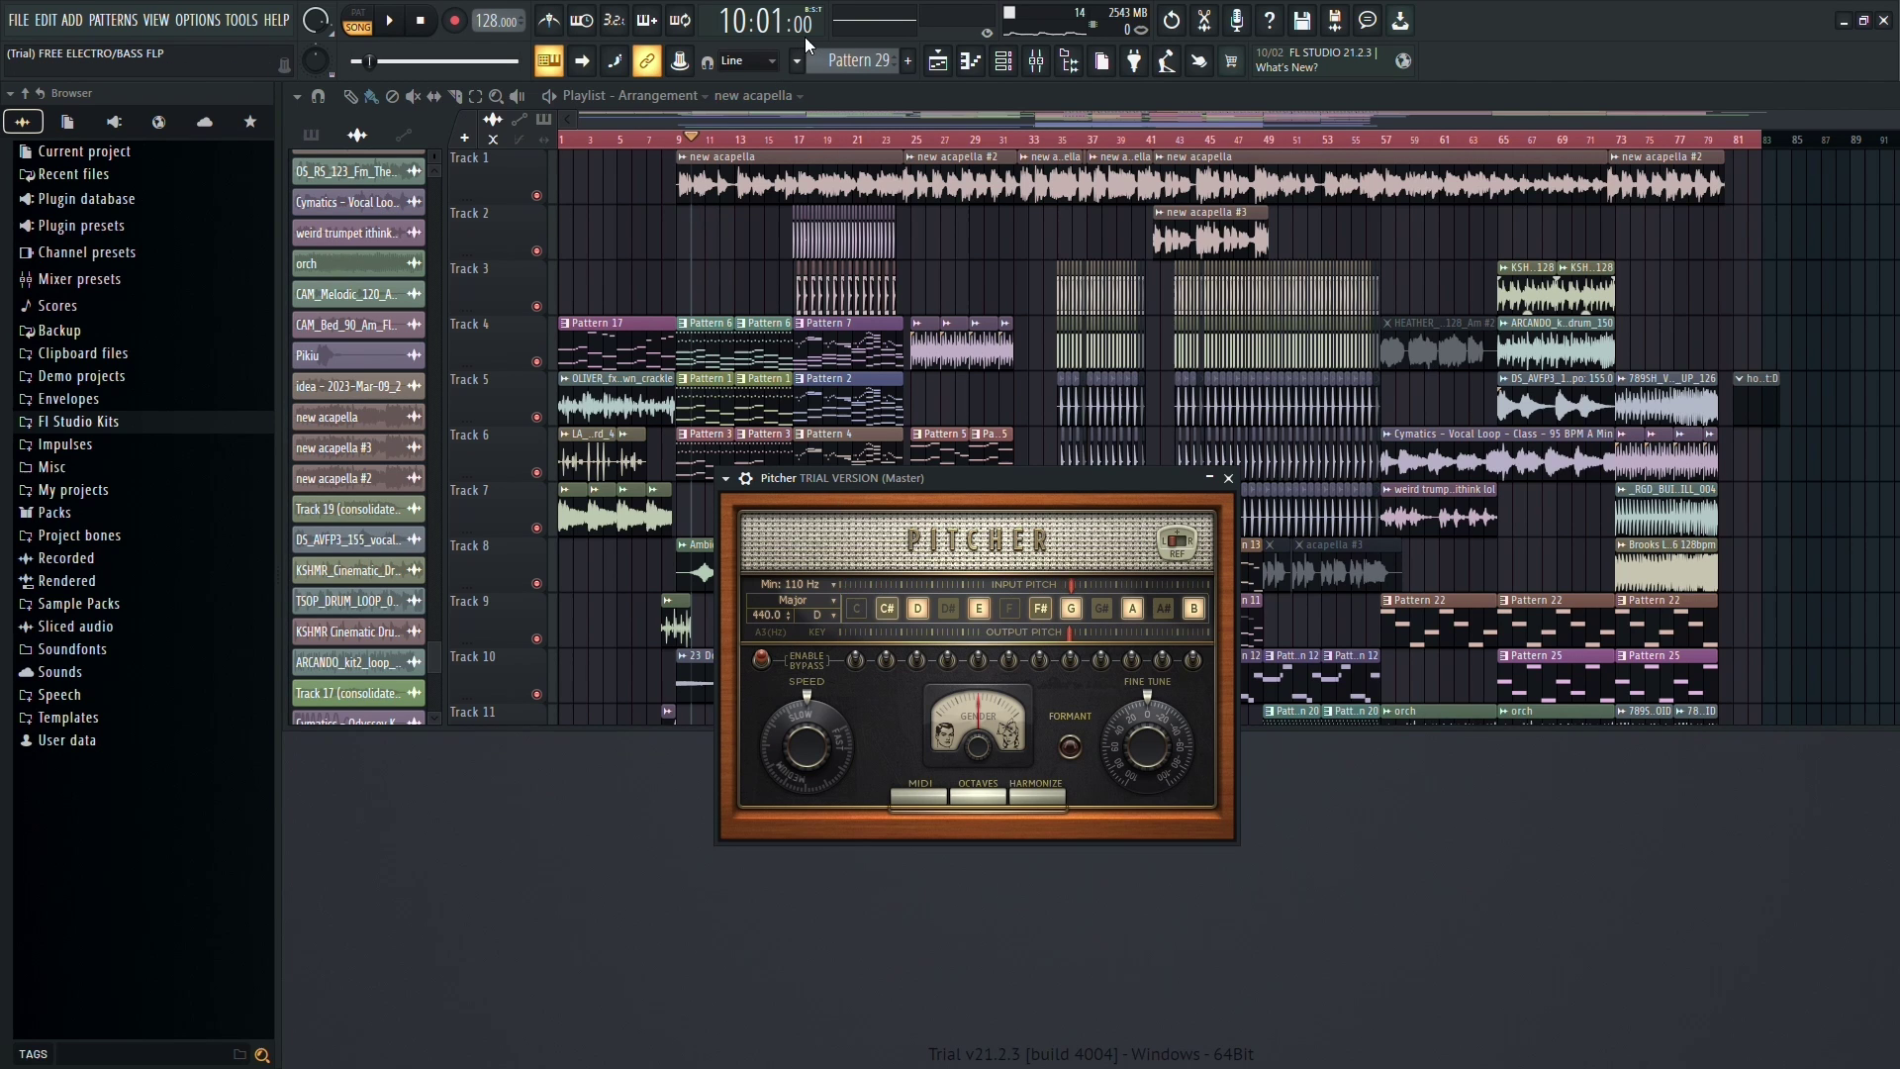
Change Pitcher's scale to All notes and lower its Fine Tune to about -35.
click(826, 600)
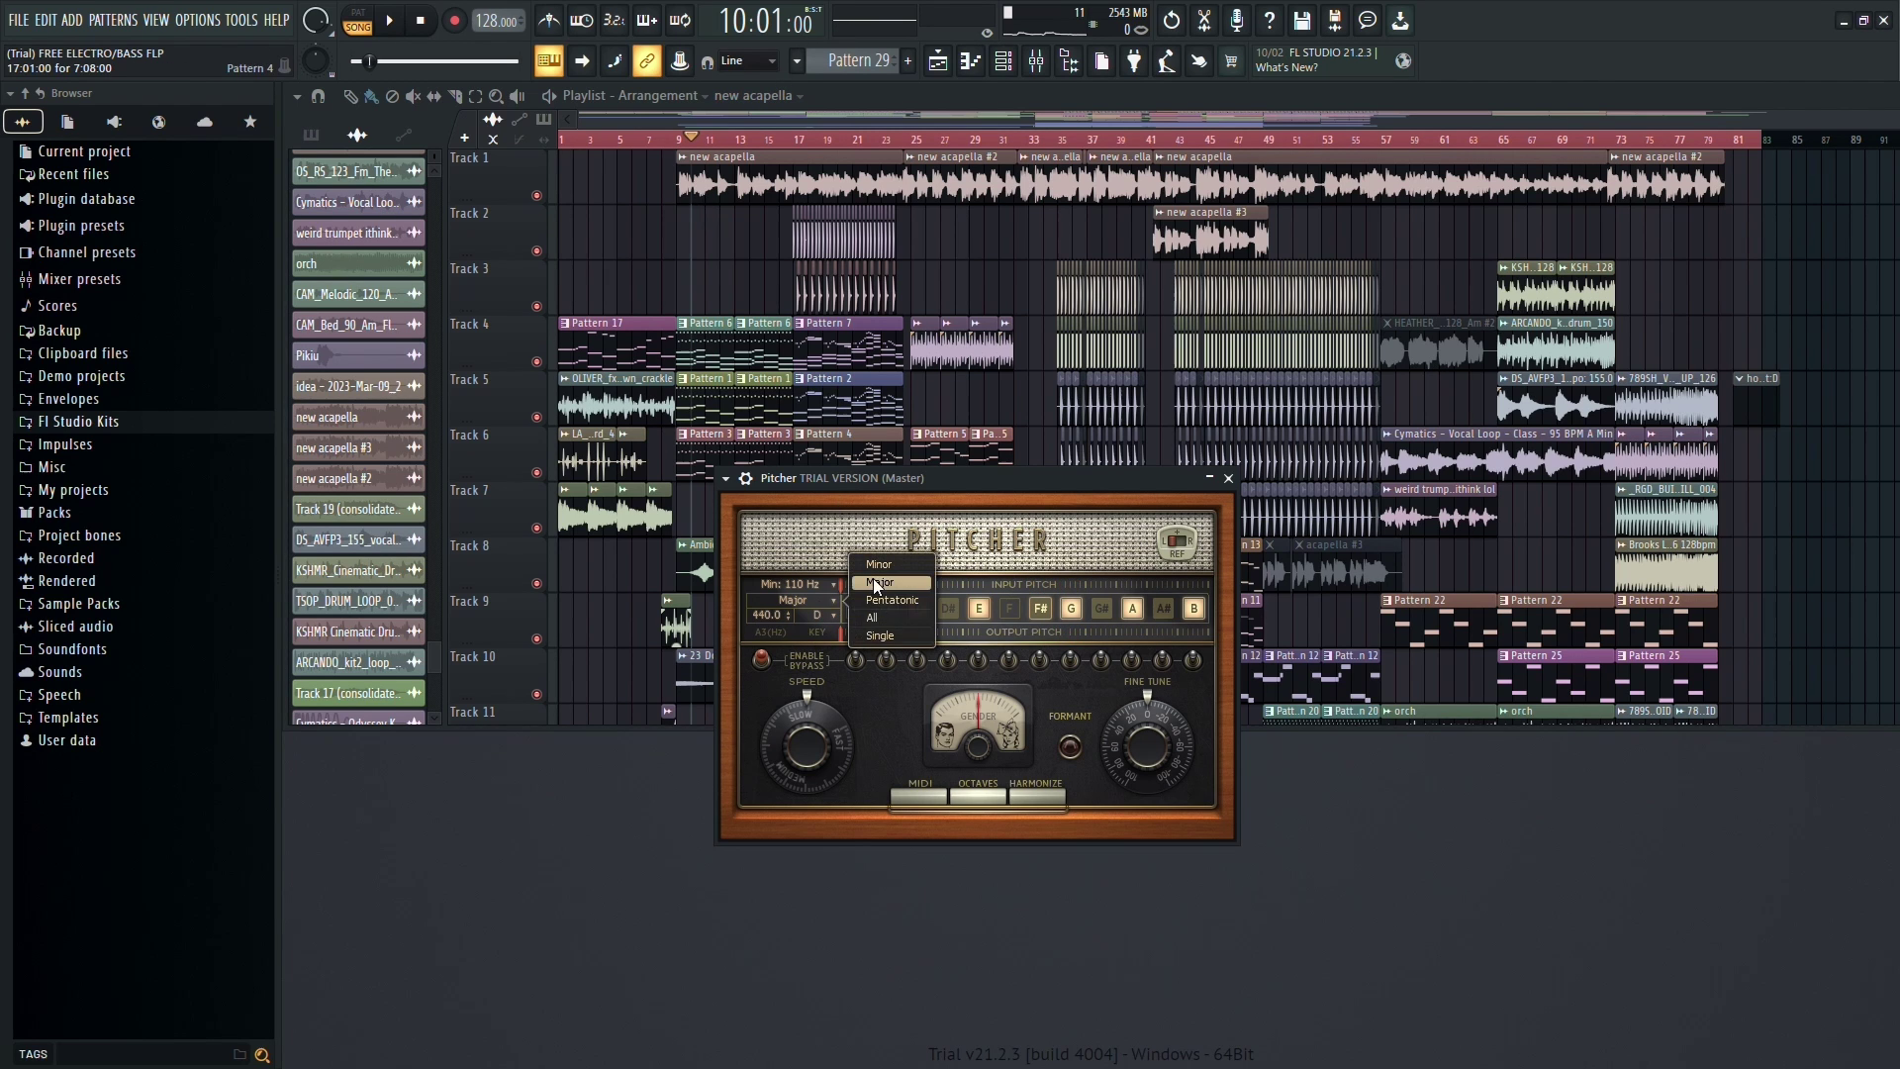
click(864, 618)
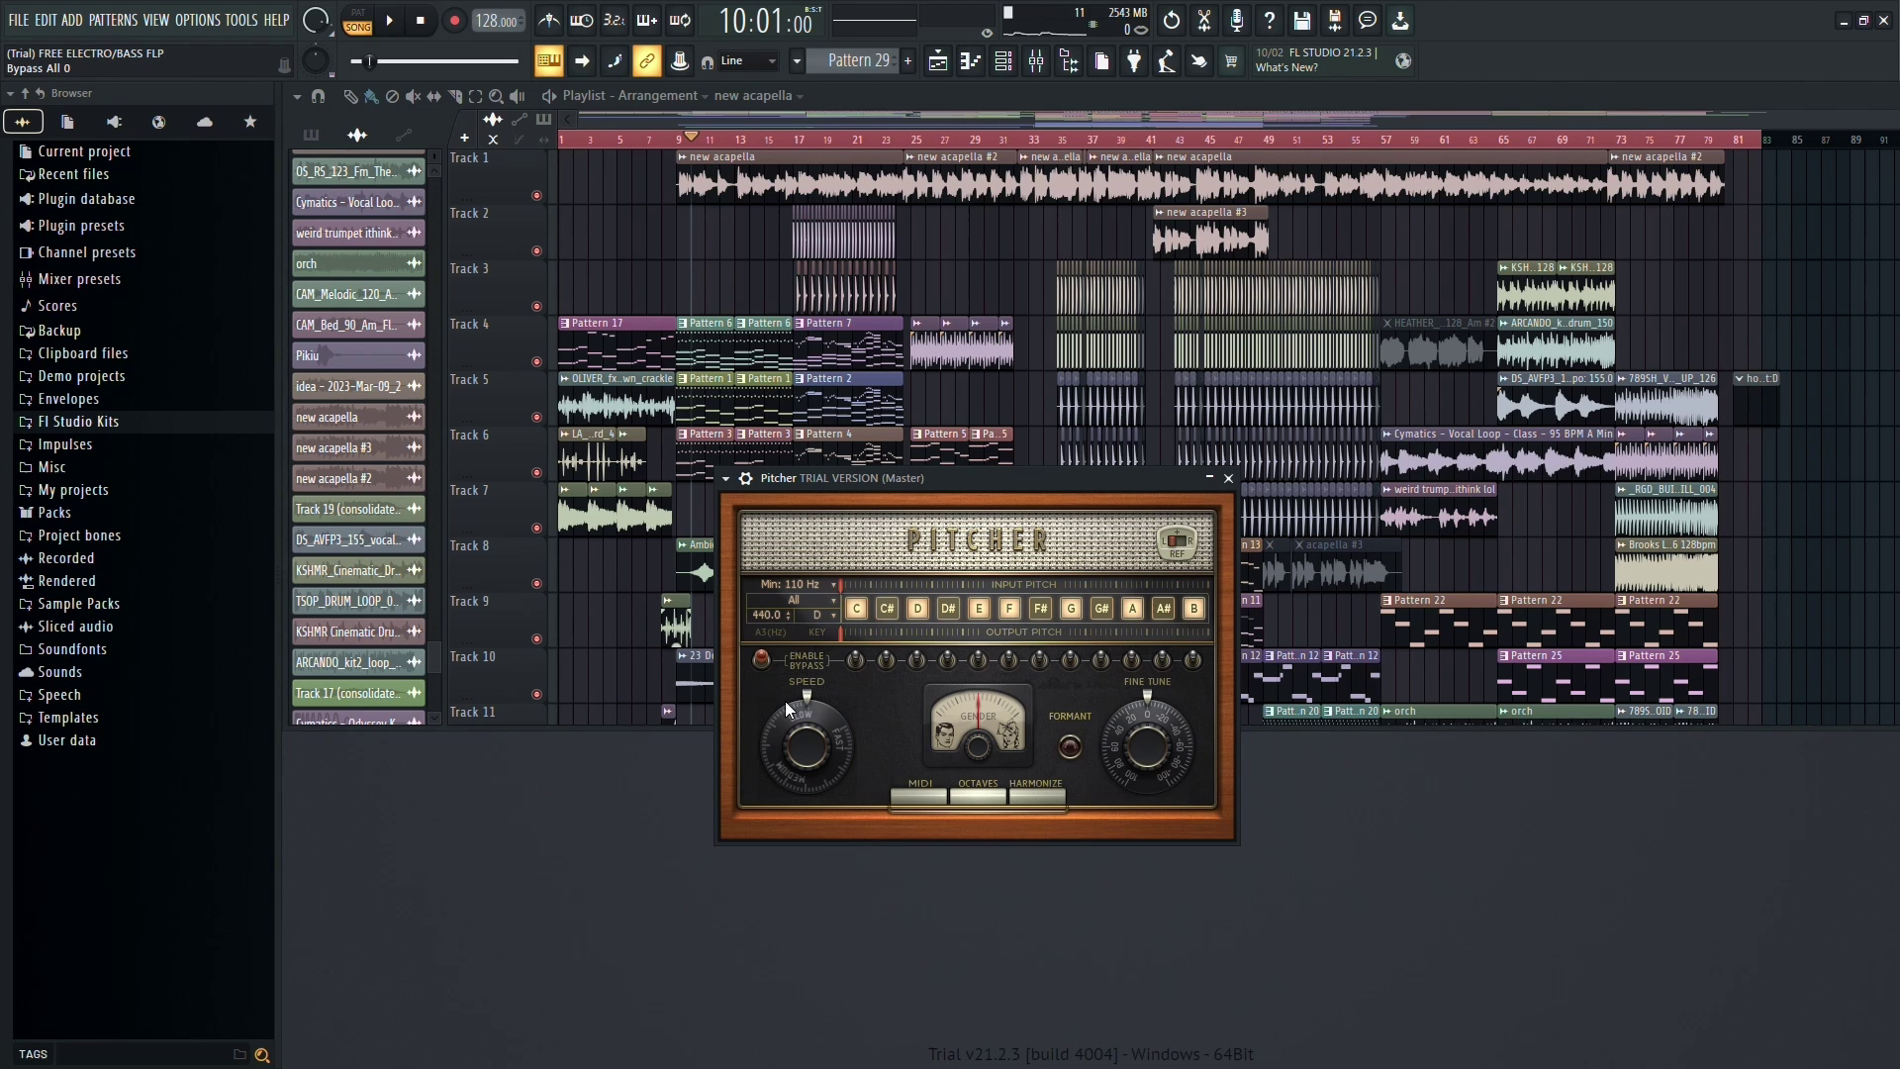
mouse_move(1133, 753)
mouse_down()
mouse_move(1134, 832)
mouse_move(1134, 788)
mouse_up()
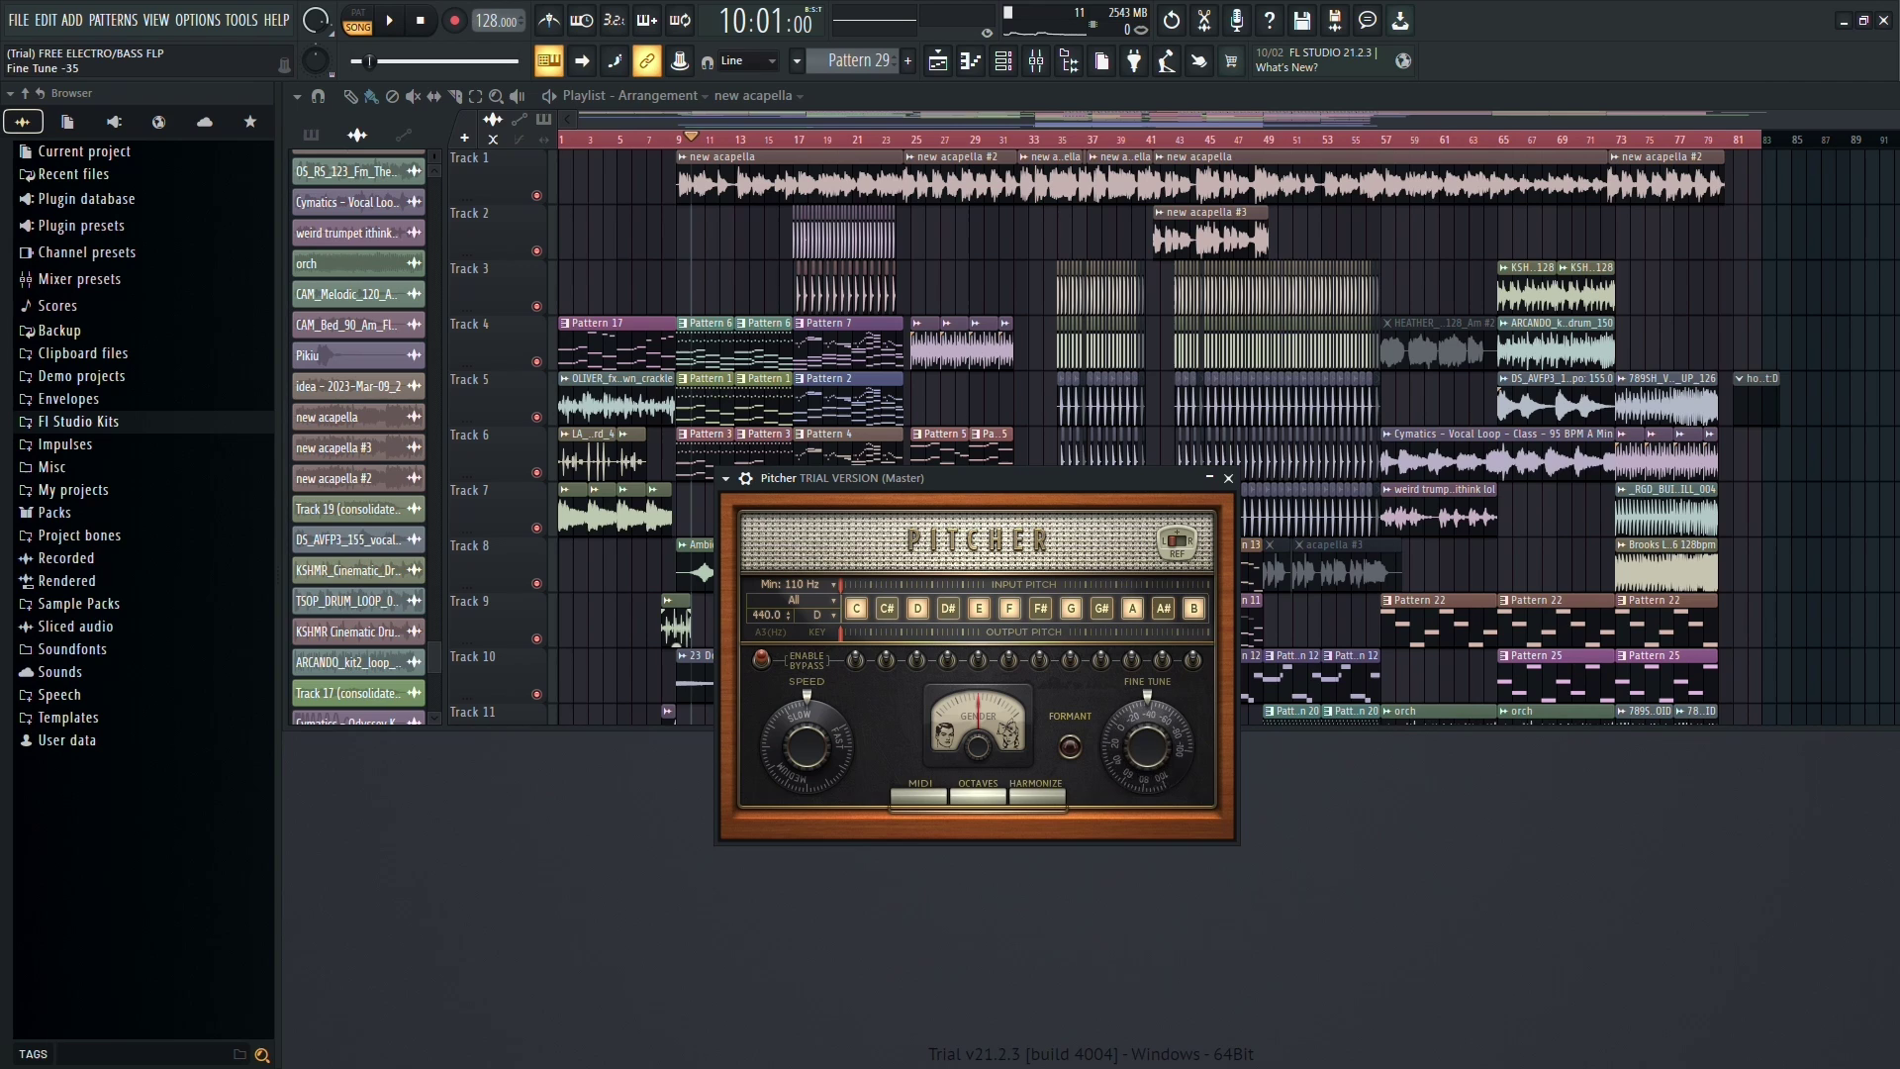